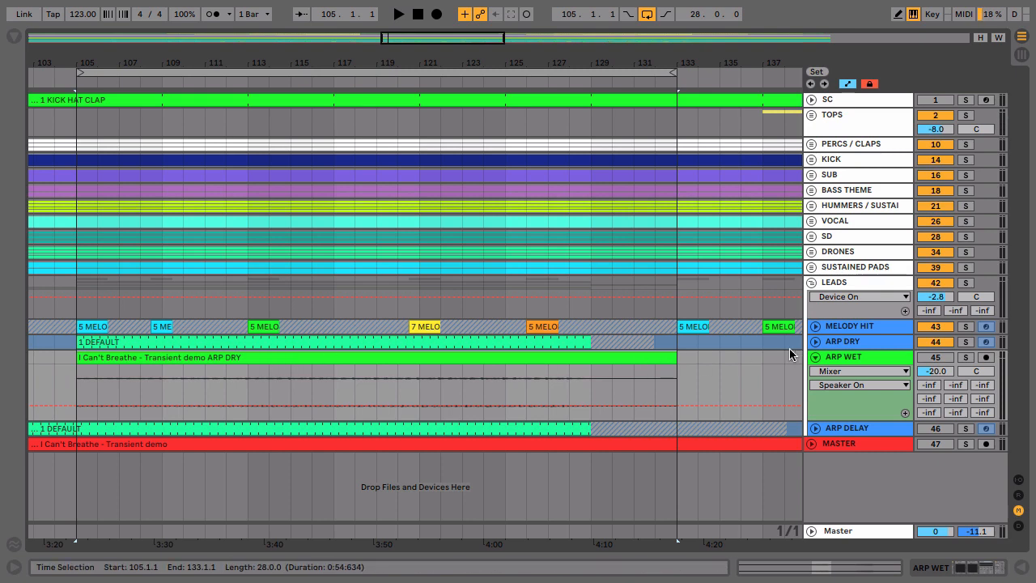
- Solo the ARP DRY track and play its clip from bar 105 to hear the dry arp
click(965, 341)
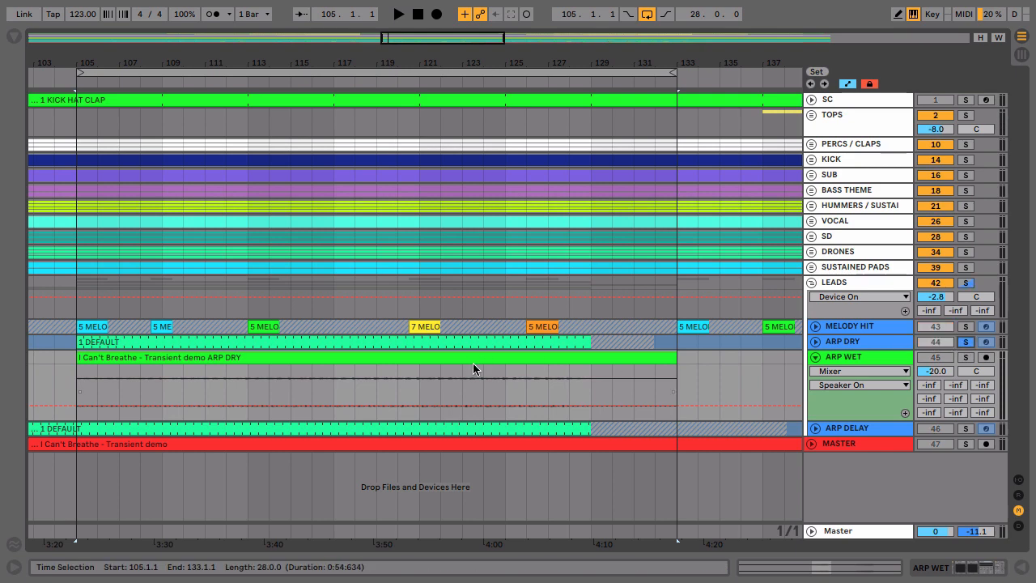
click(301, 344)
key(space)
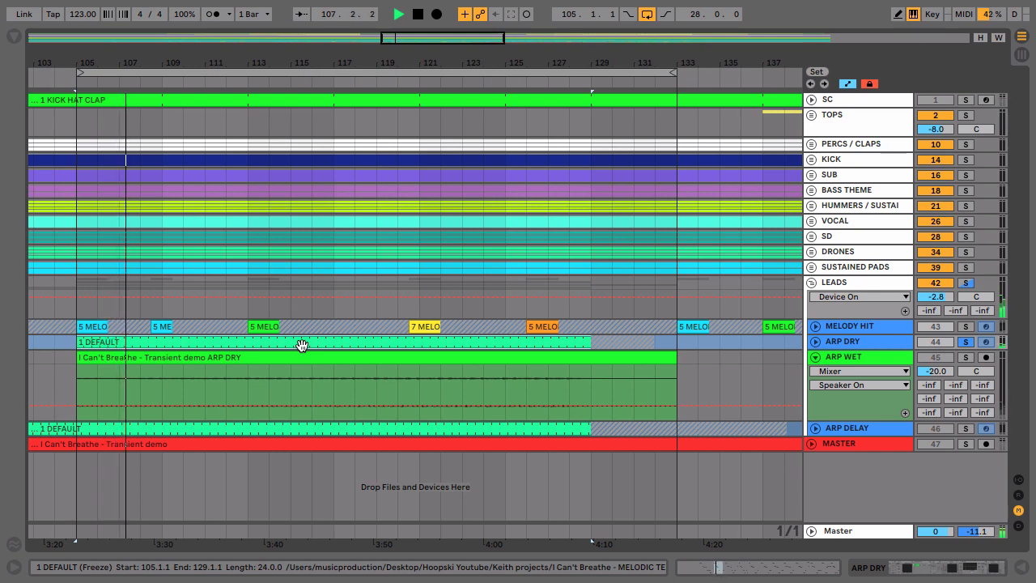
key(space)
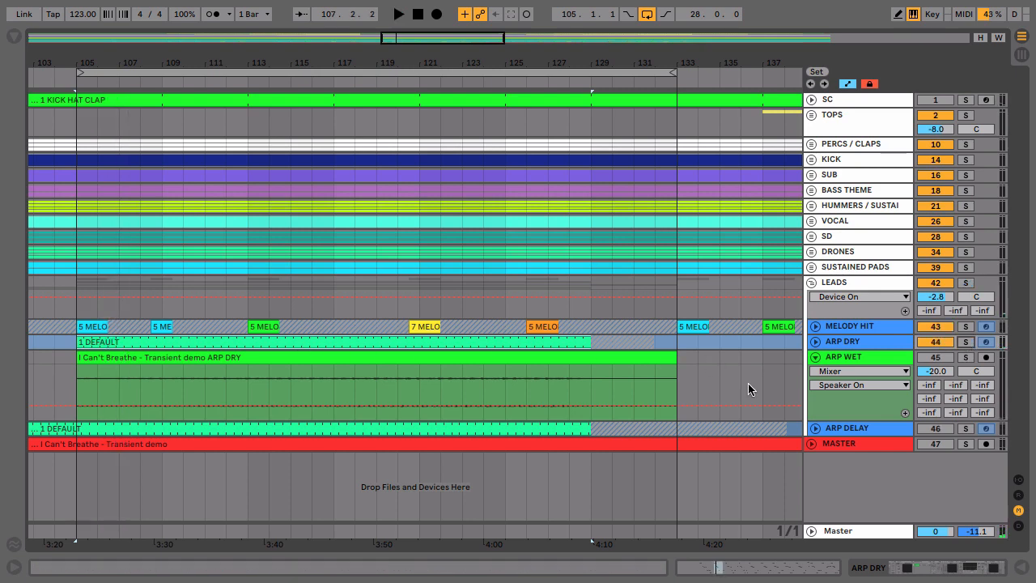
- Play the looped section from bar 105 with all active tracks audible, and select the MELODY HIT clip at bar 113
click(204, 73)
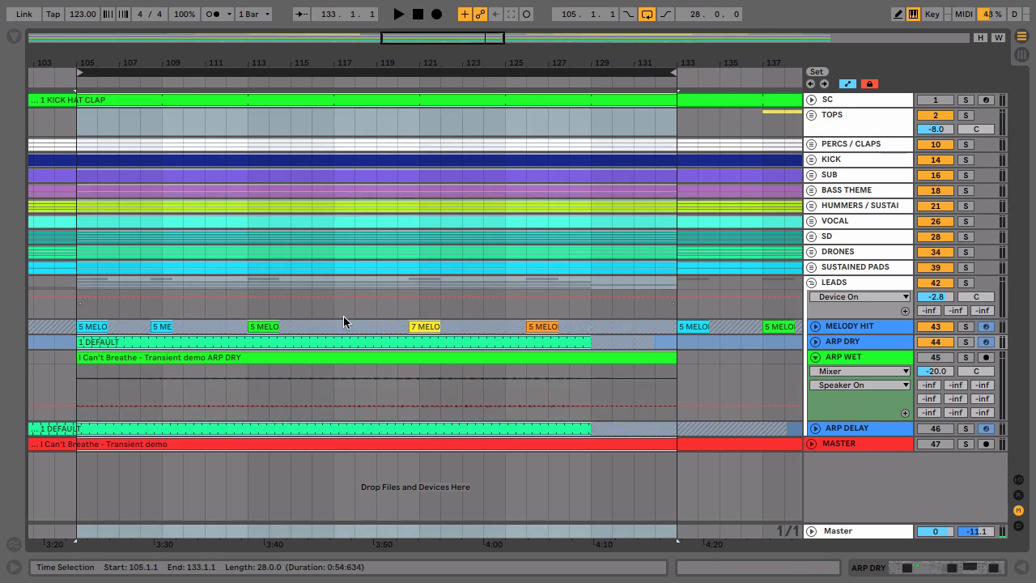
key(space)
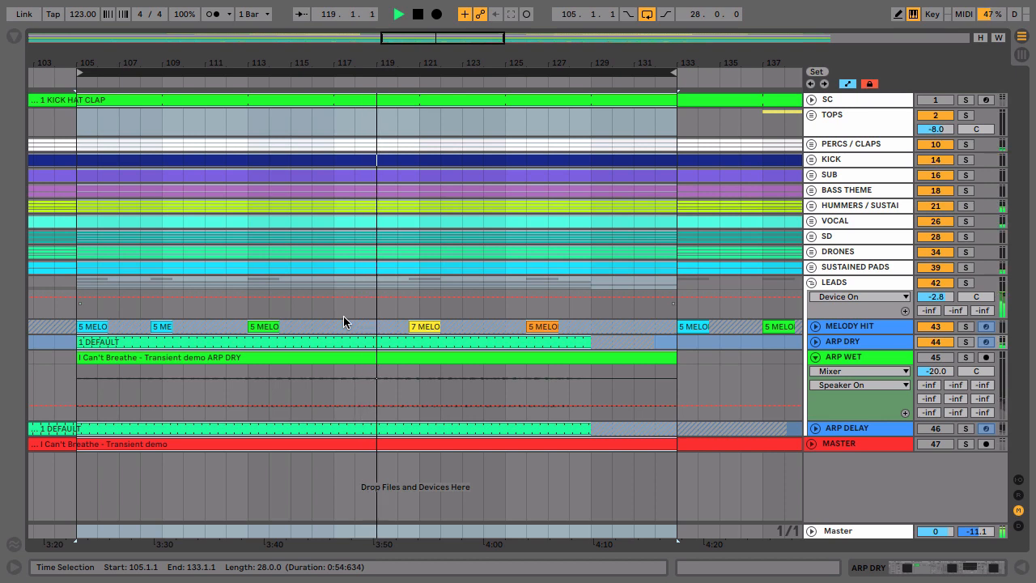
key(space)
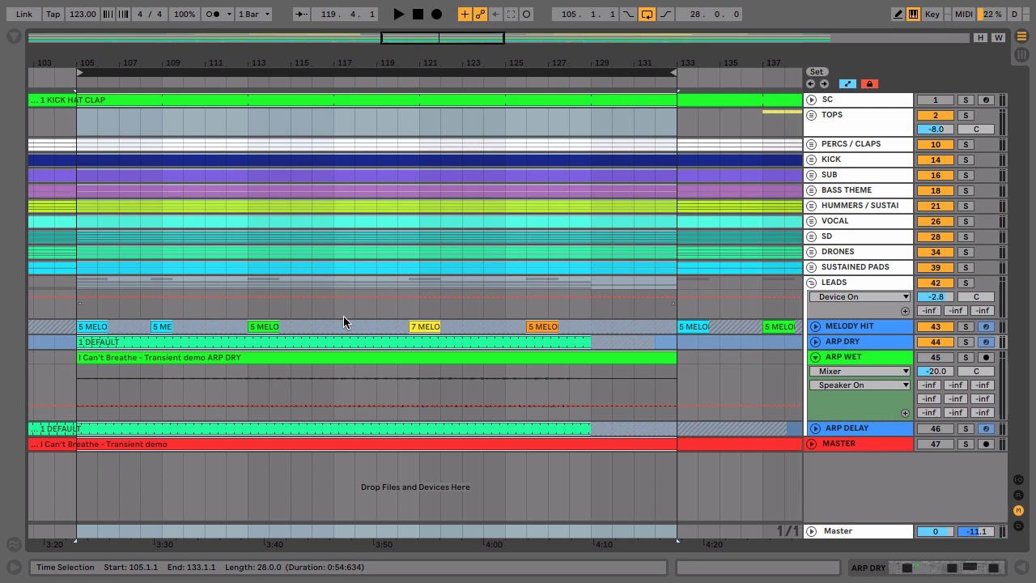
click(277, 327)
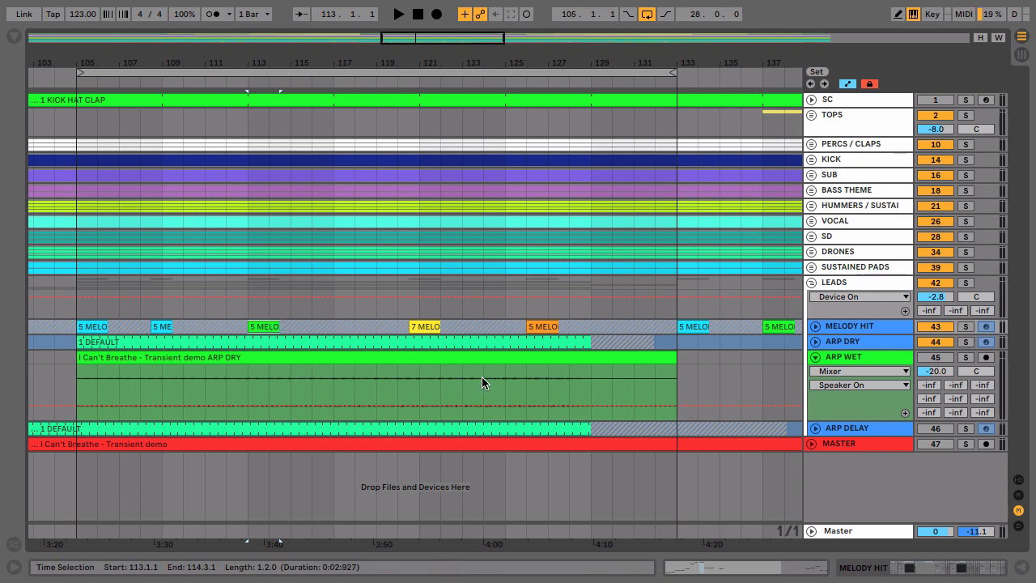
- Activate the ARP WET track and solo it
click(861, 359)
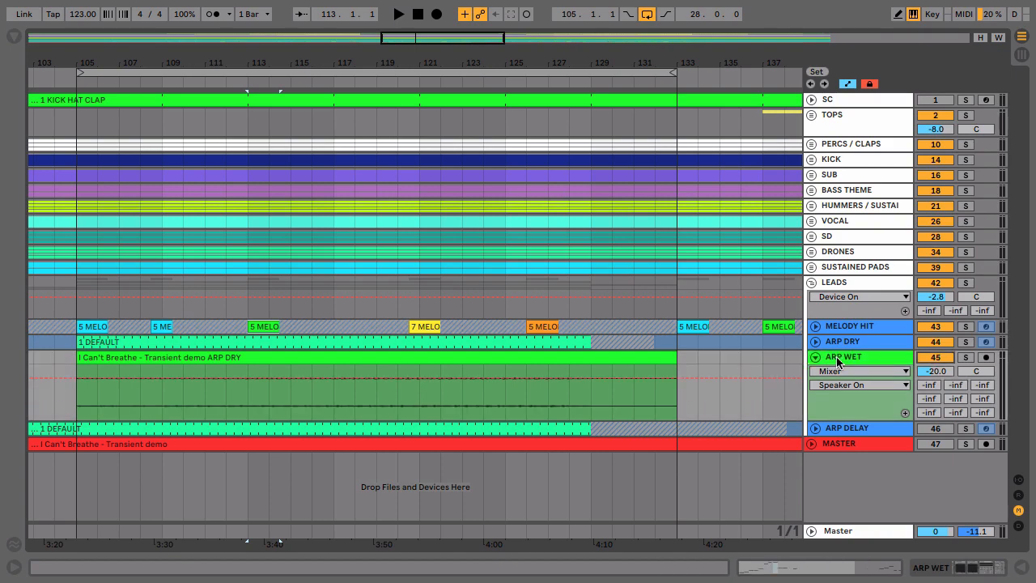
click(965, 357)
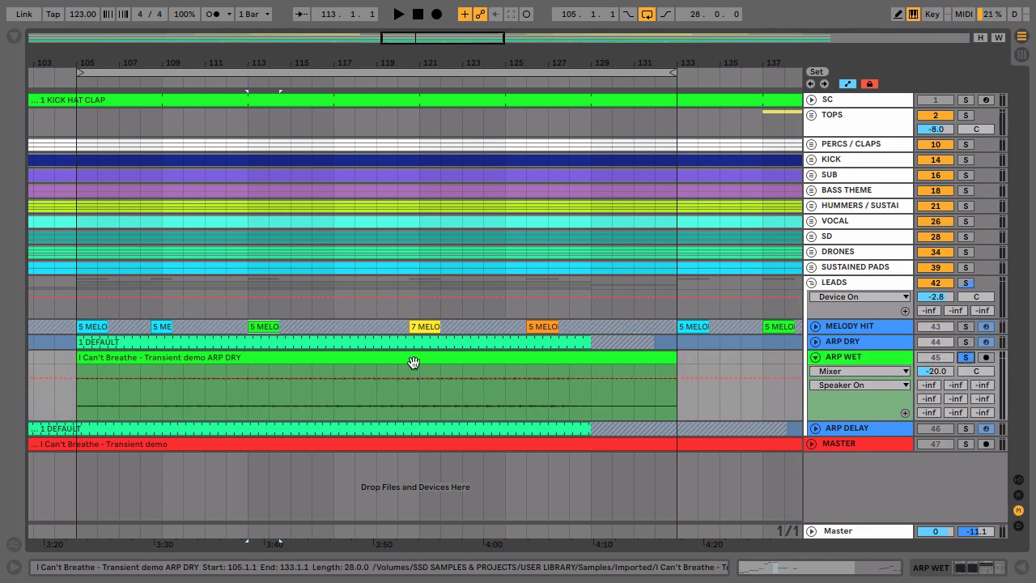
- Open the ARP WET clip's sample view, audition the clip from around bar 123 and examine its waveform
double_click(364, 361)
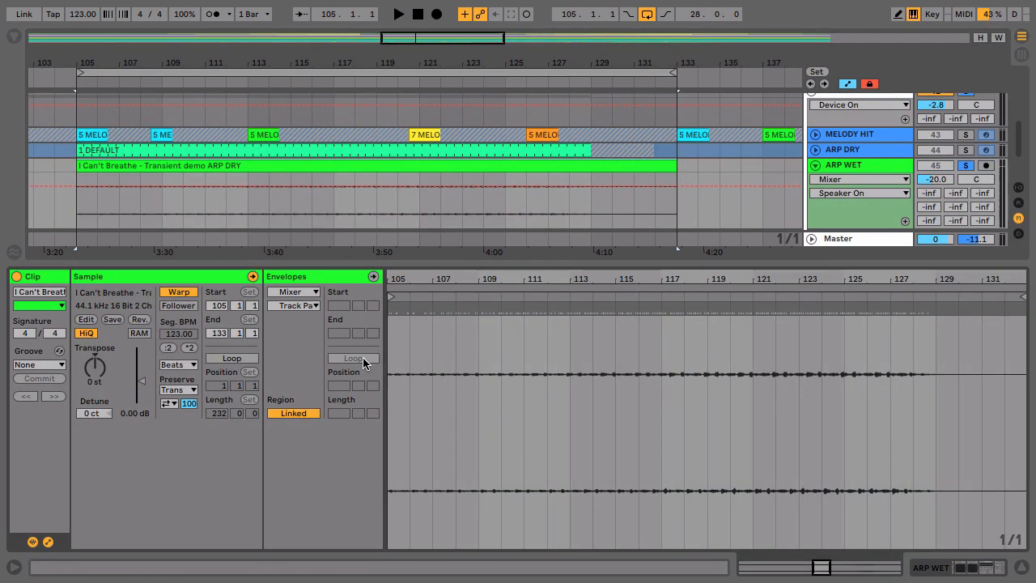
click(463, 212)
key(space)
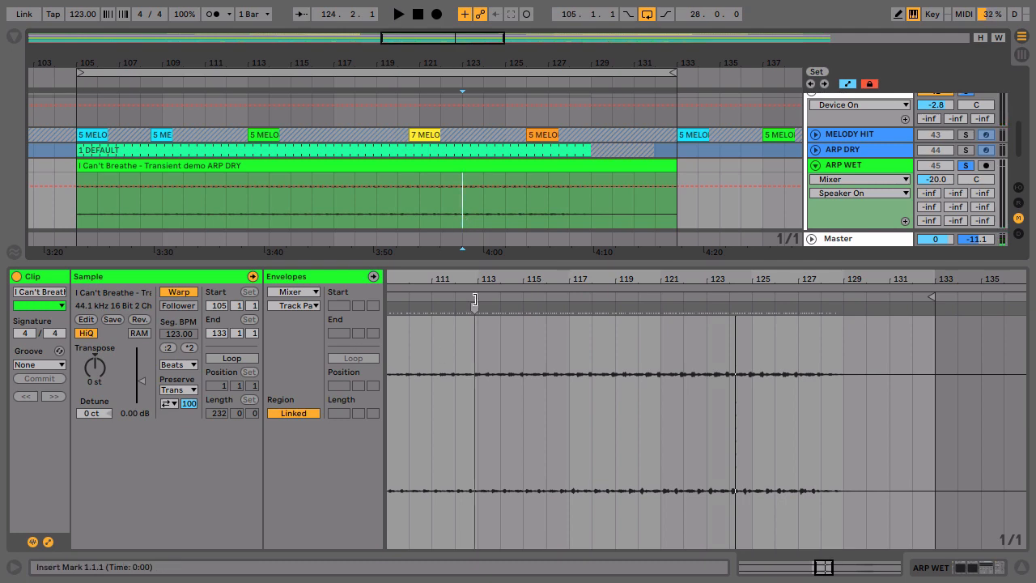
drag(474, 279, 549, 279)
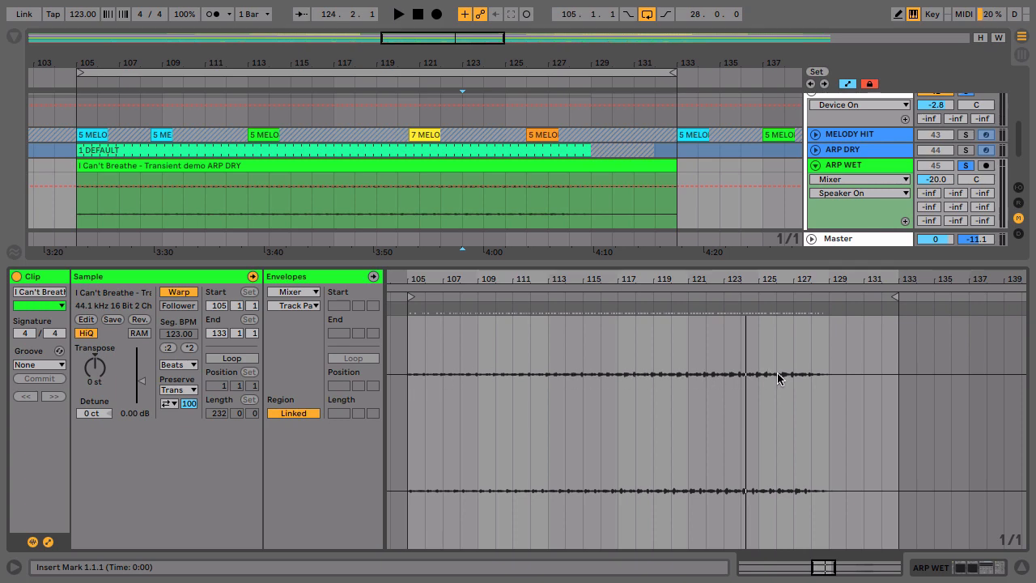
- Unsolo the ARP WET track, show its device chain and select its audio clip
click(859, 168)
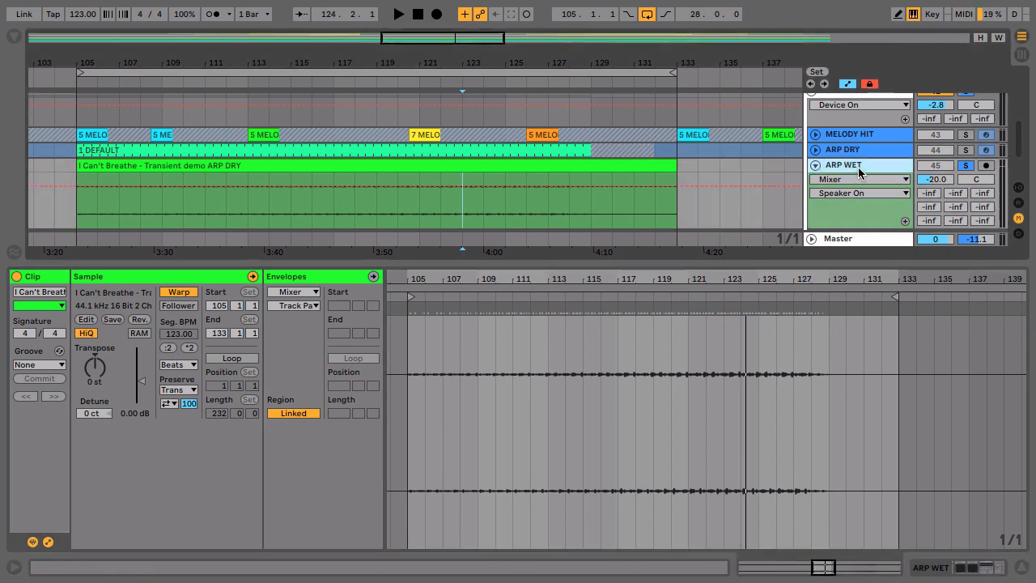
click(963, 167)
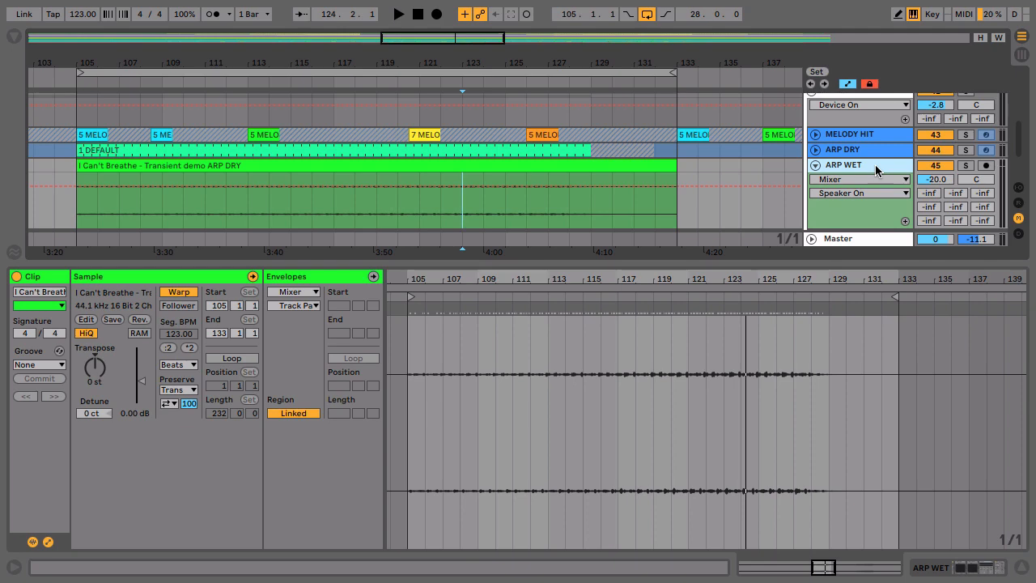
click(875, 166)
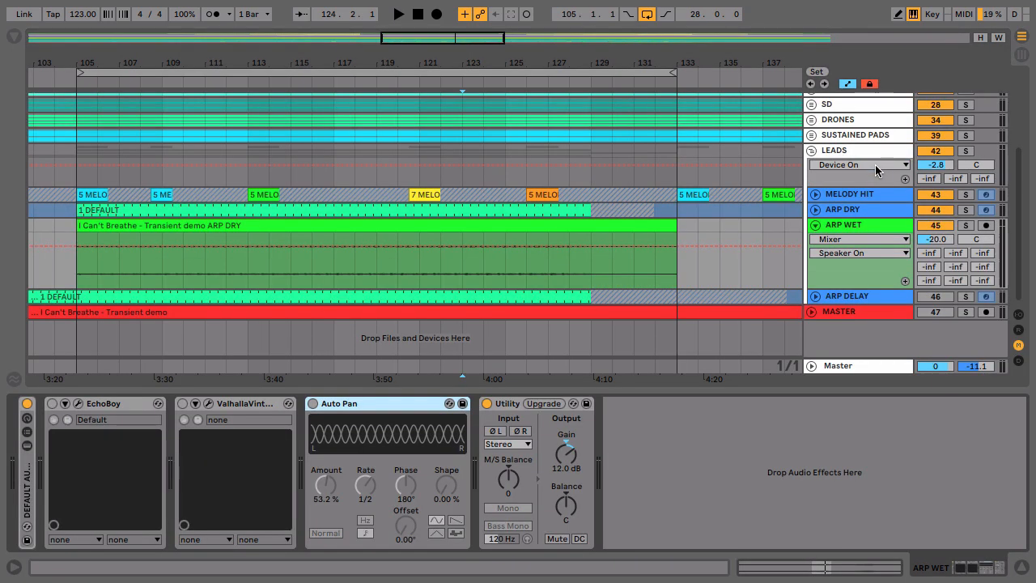
click(435, 222)
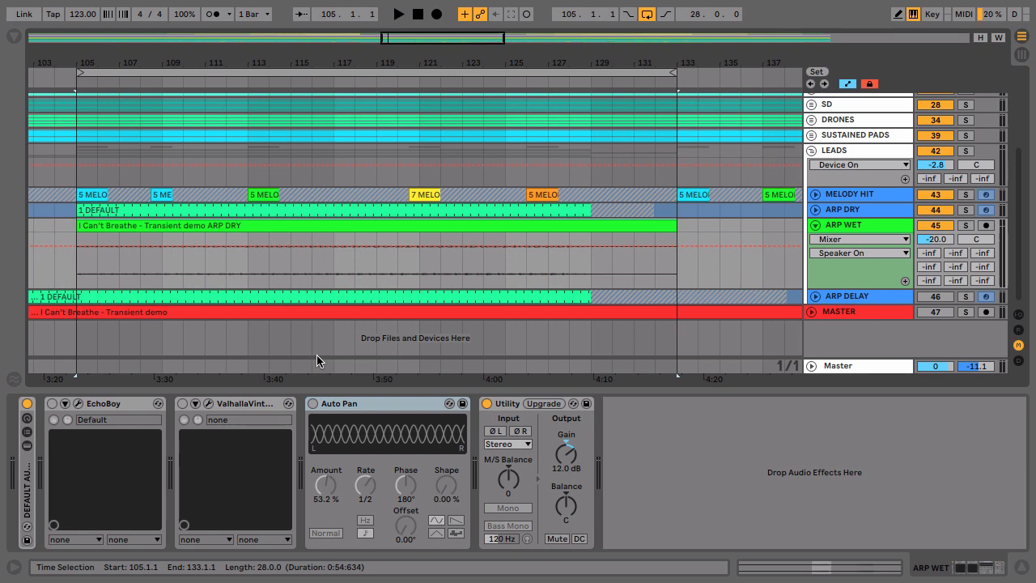
- Enable the ValhallaVintageVerb, Auto Pan and EchoBoy devices on the ARP WET track
click(104, 403)
click(237, 408)
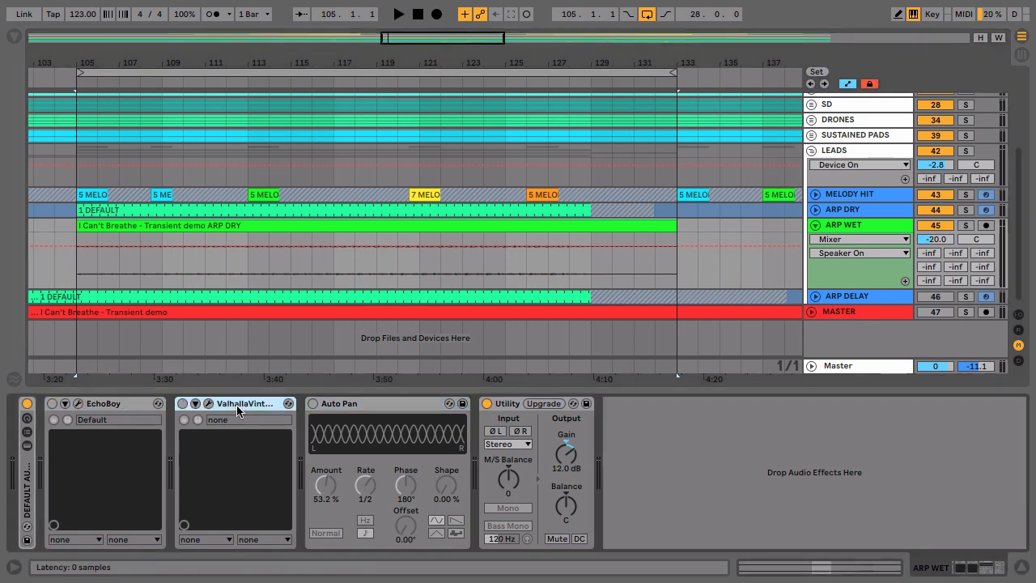
click(183, 403)
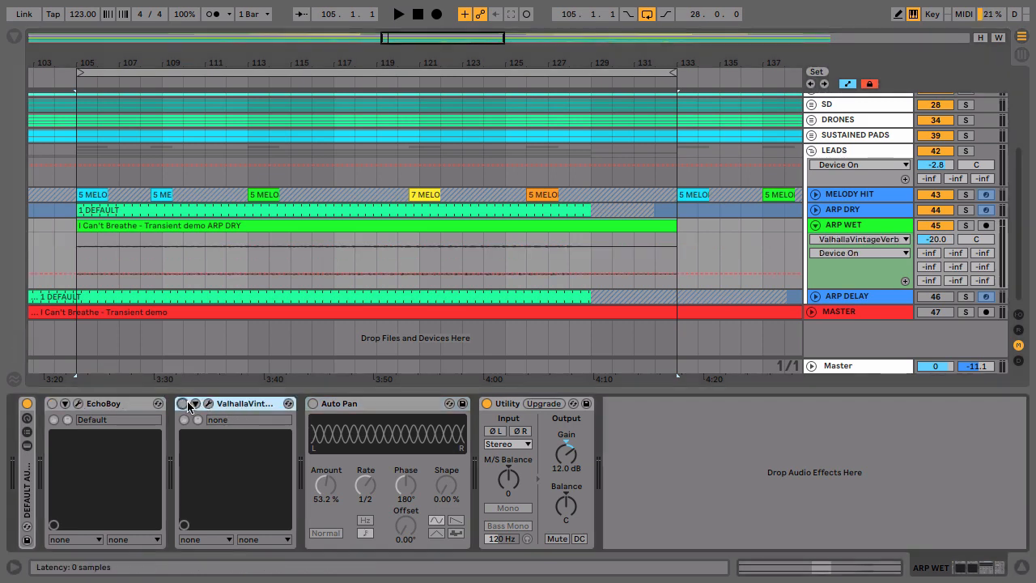
click(313, 403)
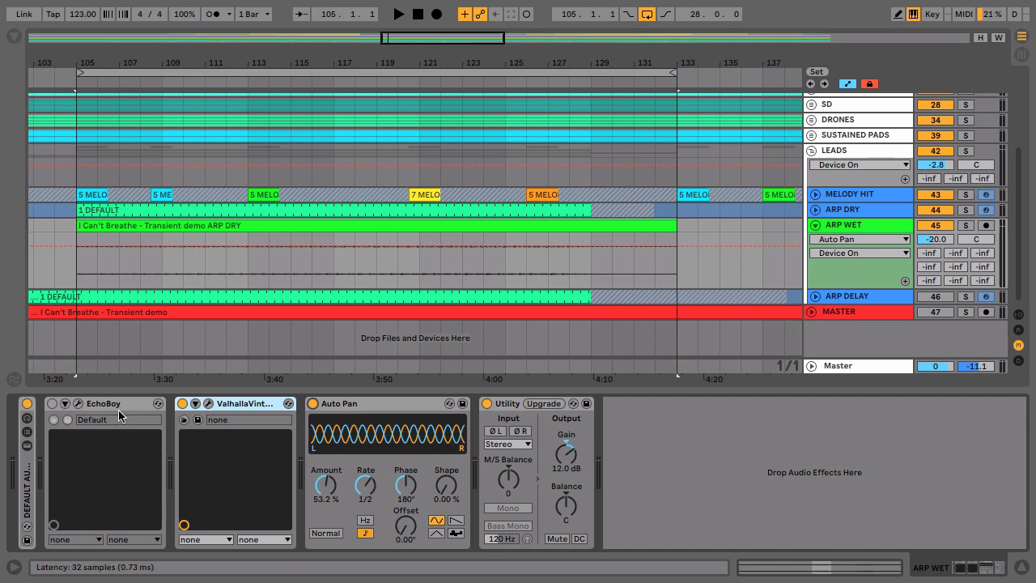
click(53, 403)
- Open the EchoBoy plug-in window and browse its preset list, keeping the Cross Transmit preset
click(78, 405)
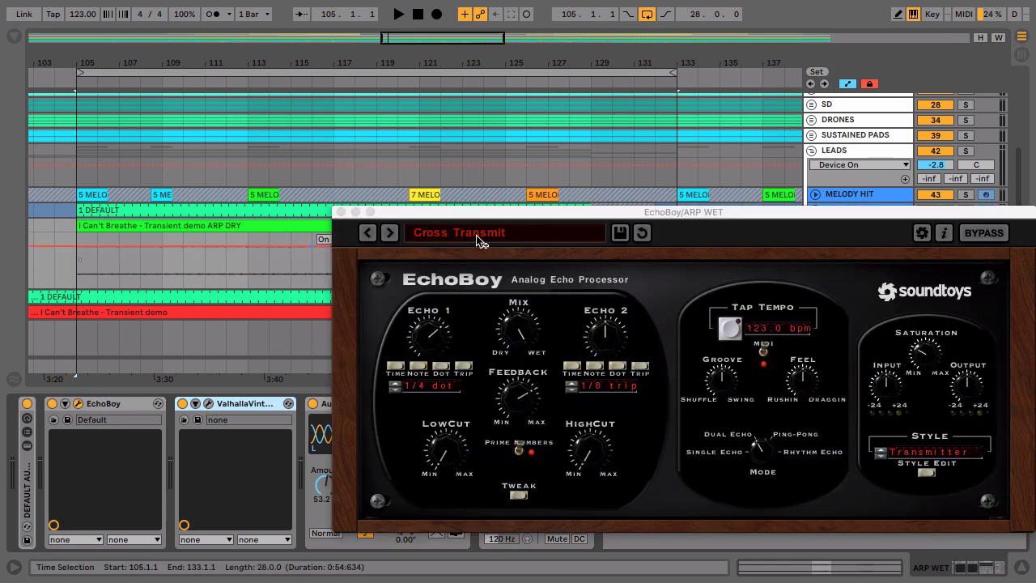
click(519, 219)
drag(521, 219, 340, 111)
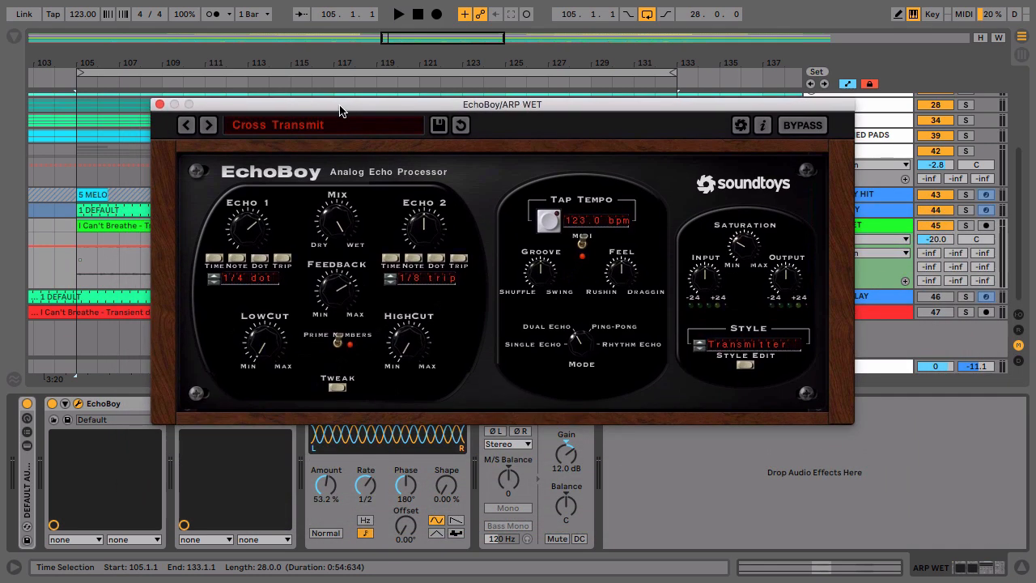
click(293, 132)
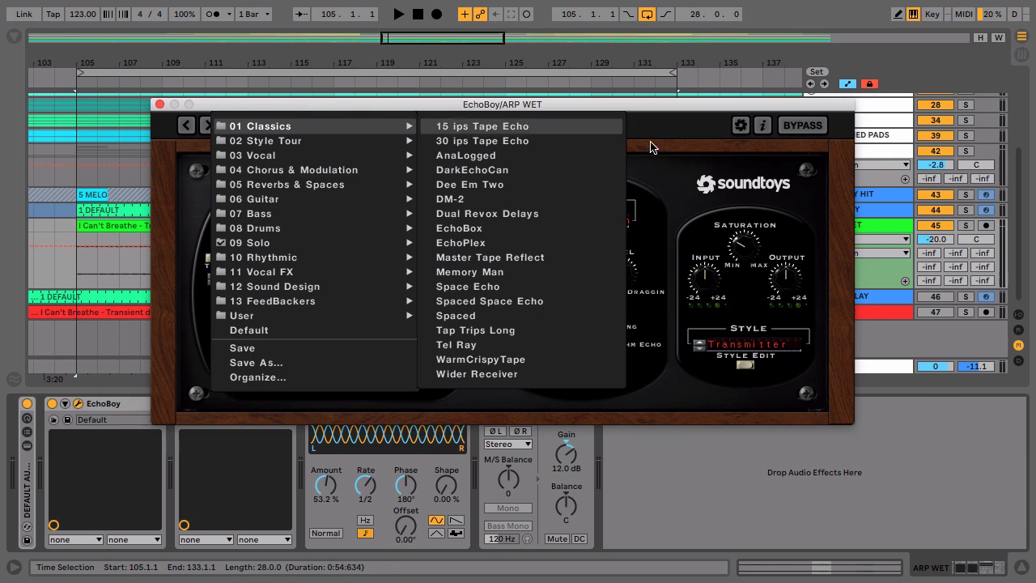
click(679, 133)
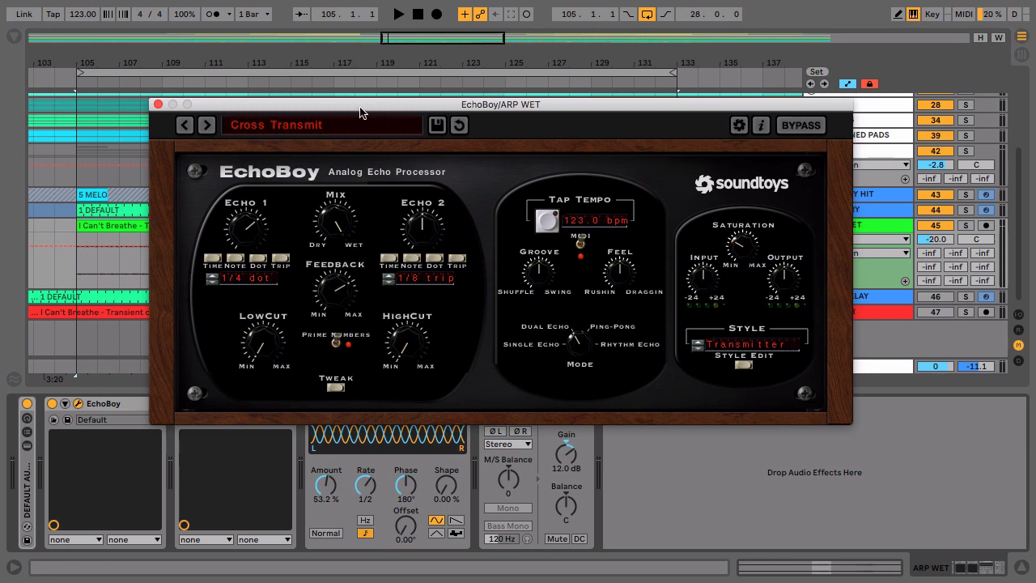
- Lower the ARP WET track volume to -25.0 dB and move the EchoBoy window clear of the tracks
drag(363, 108, 289, 78)
drag(934, 242, 951, 243)
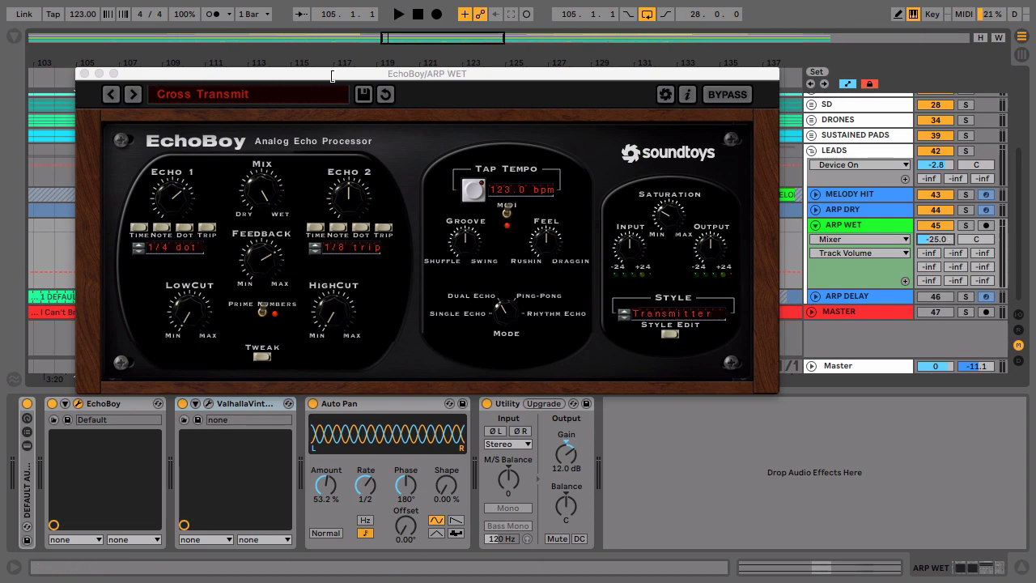
drag(371, 74, 441, 340)
- Solo ARP WET and audition it through its effects, close the EchoBoy window and select Auto Pan
click(966, 225)
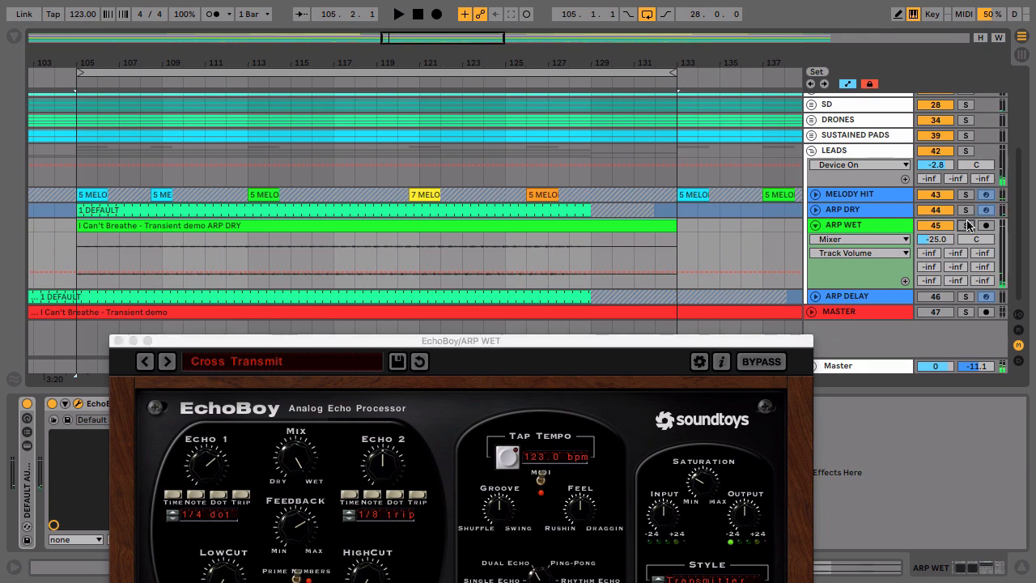
click(449, 251)
key(space)
drag(472, 346, 452, 93)
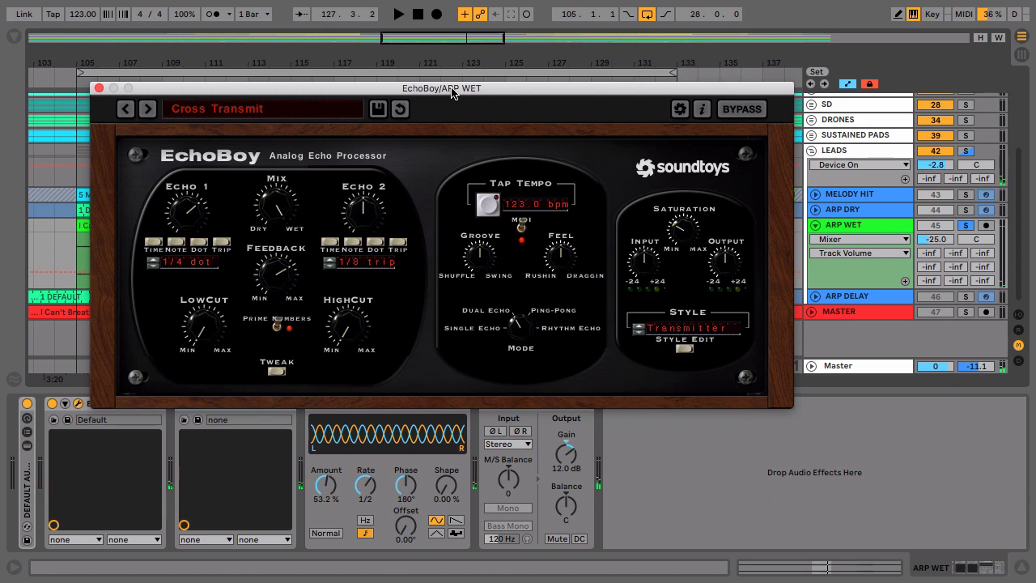
click(98, 88)
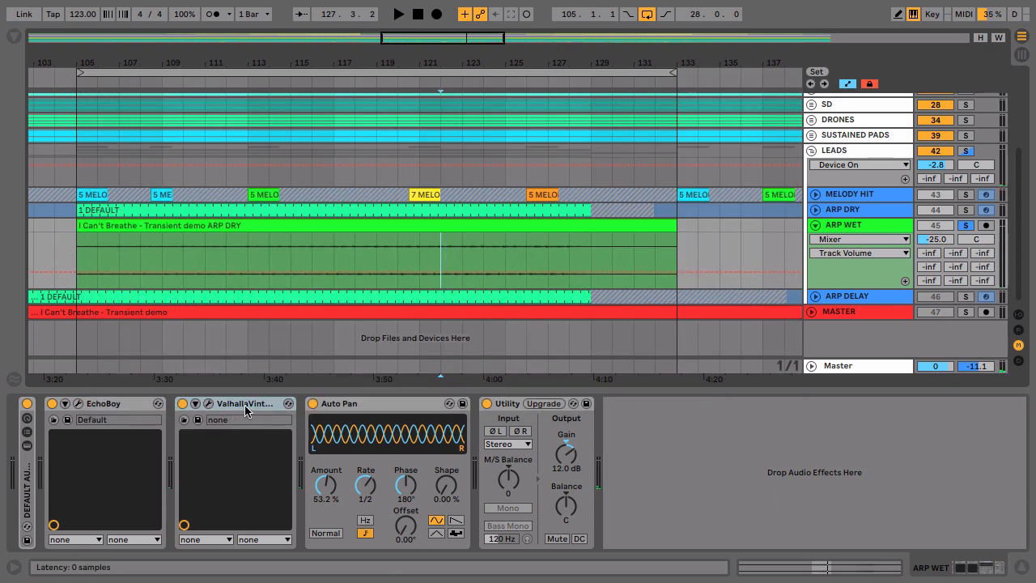
click(390, 411)
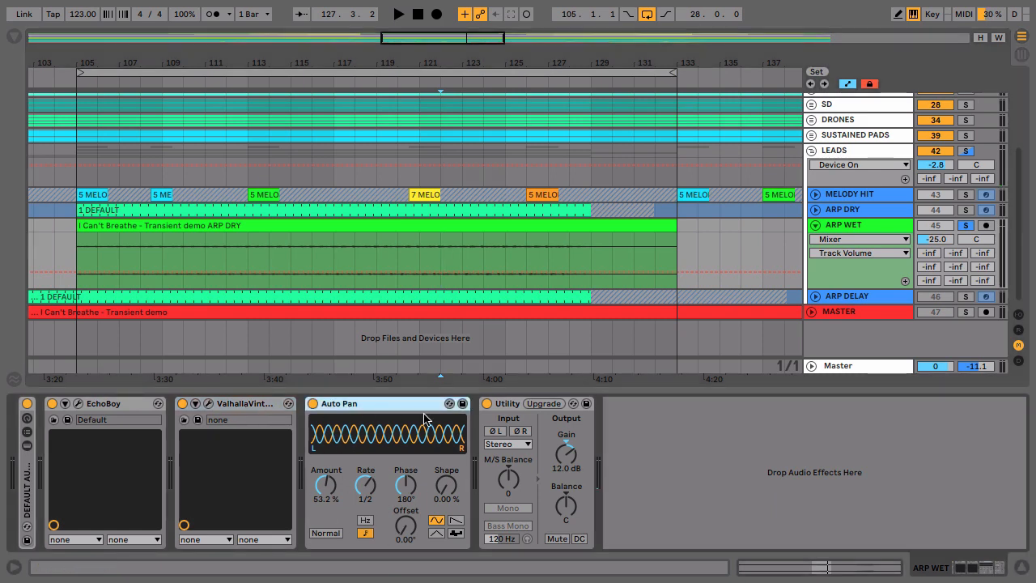
- Unsolo the ARP WET track and lower its volume to -31.0 dB
click(968, 226)
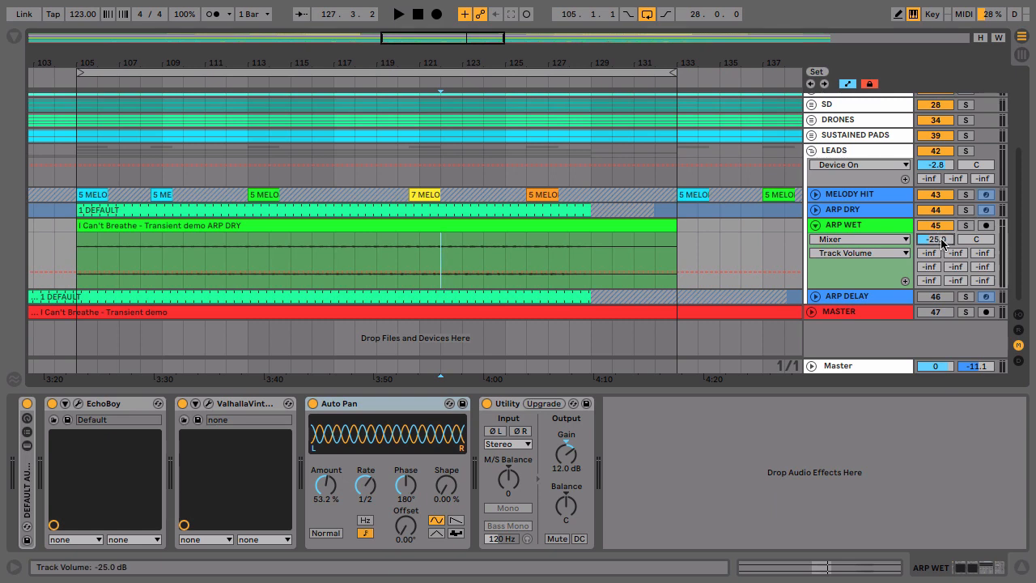
scroll(941, 241, down, 5)
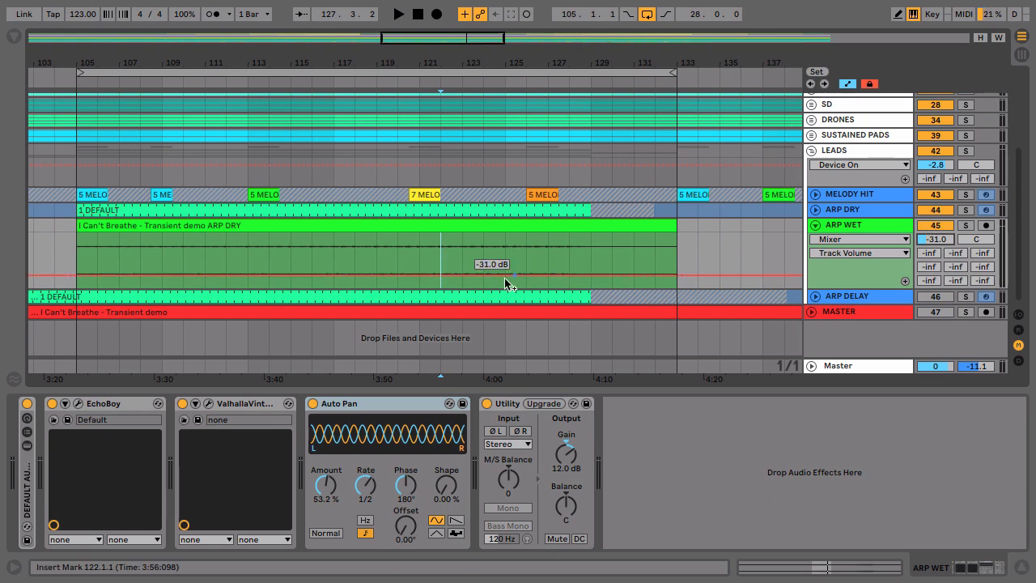
- Play the mix from bar 120, muting ARP WET partway for comparison, and reactivate the track after stopping
click(393, 253)
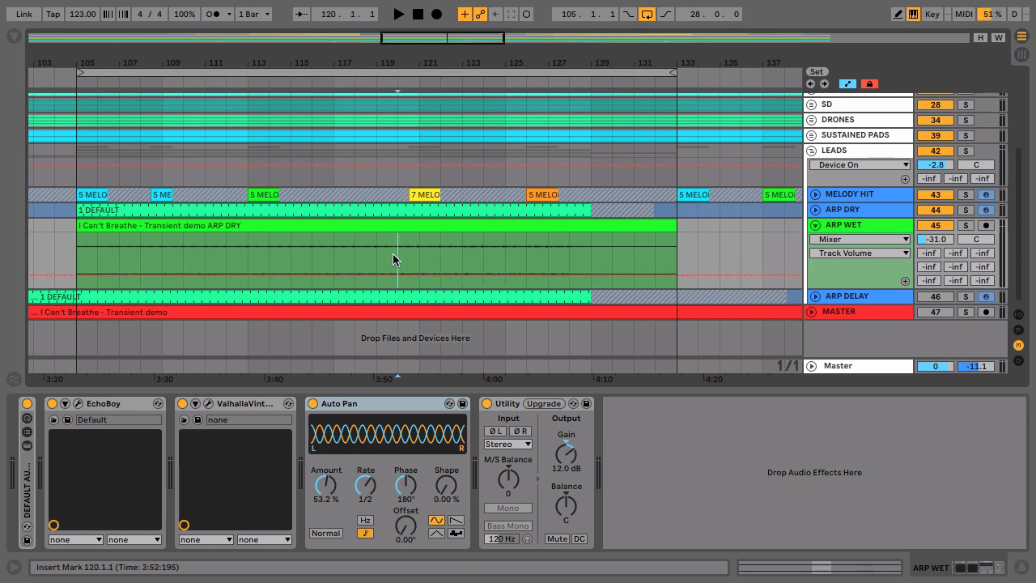
key(space)
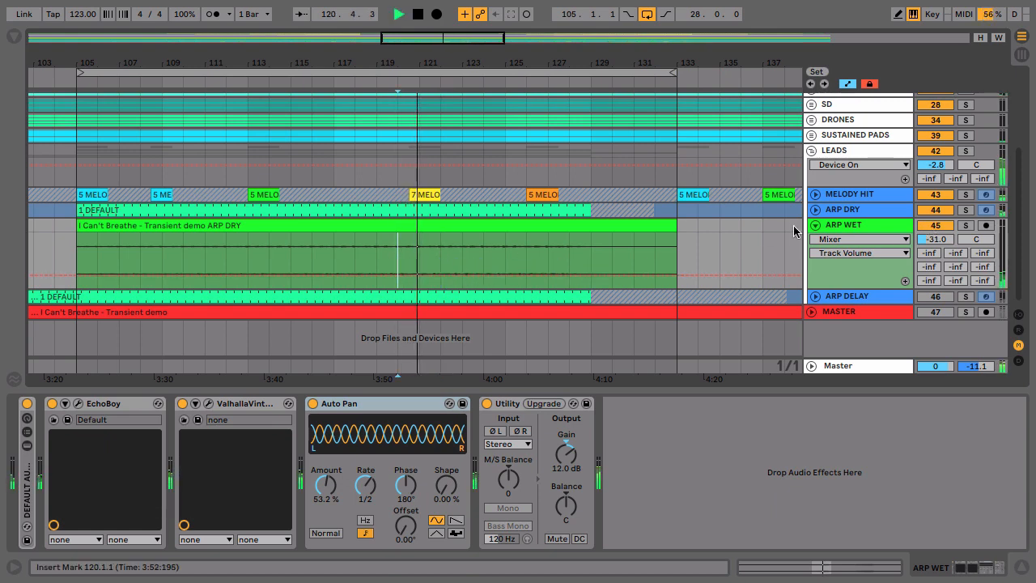
click(936, 226)
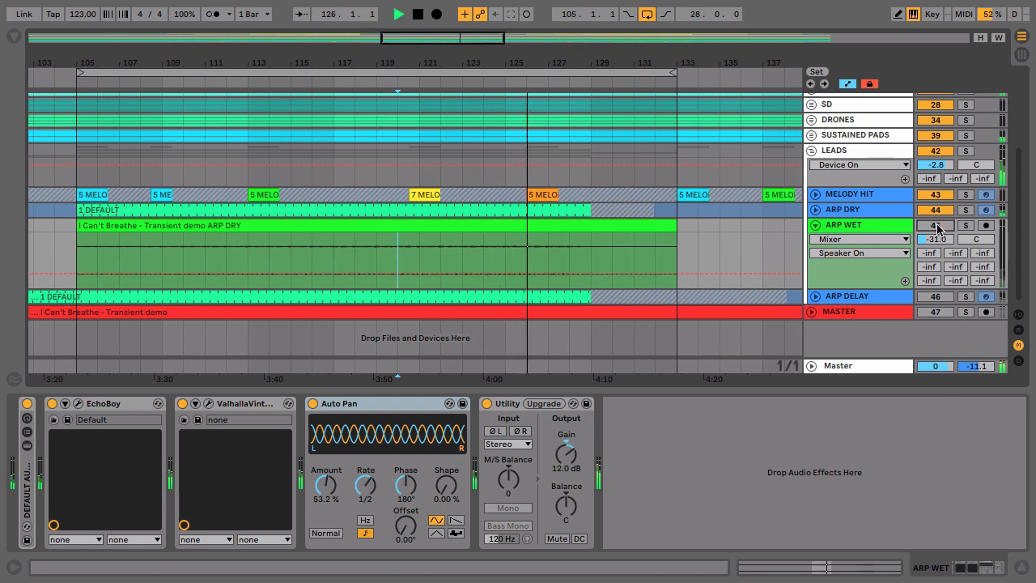
key(space)
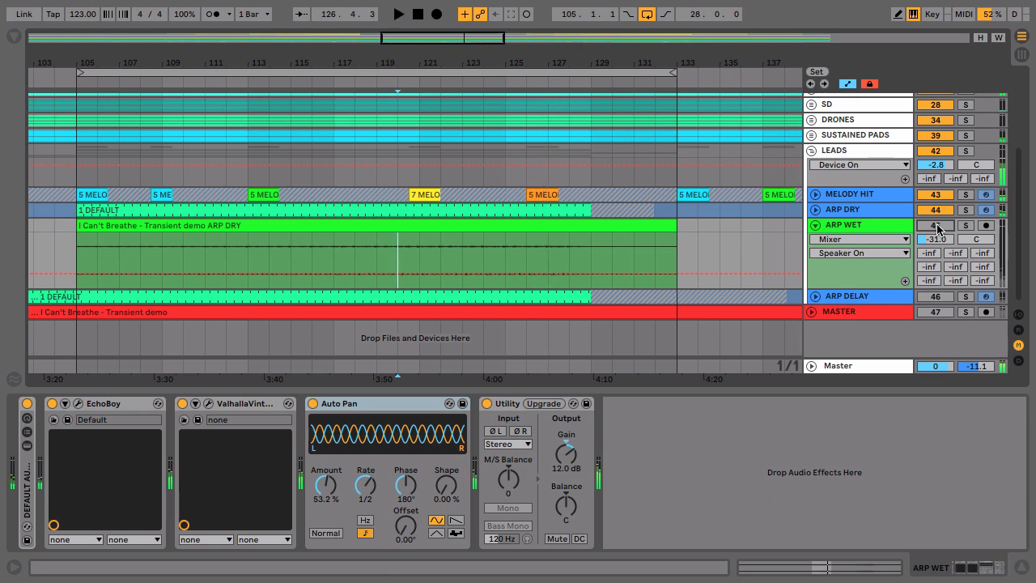
click(936, 225)
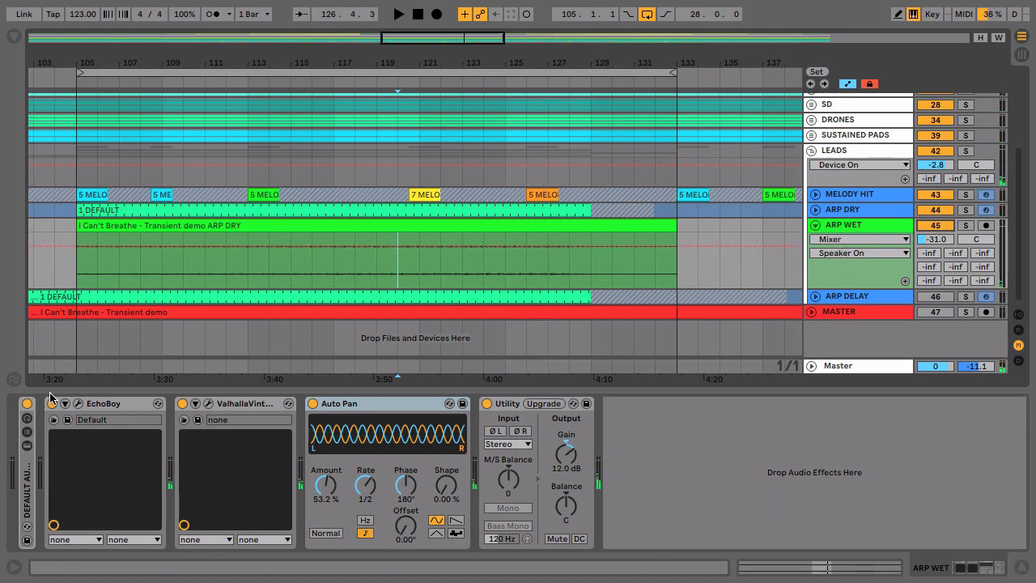
- Review the EchoBoy settings on the ARP WET track and close the plug-in window
click(77, 405)
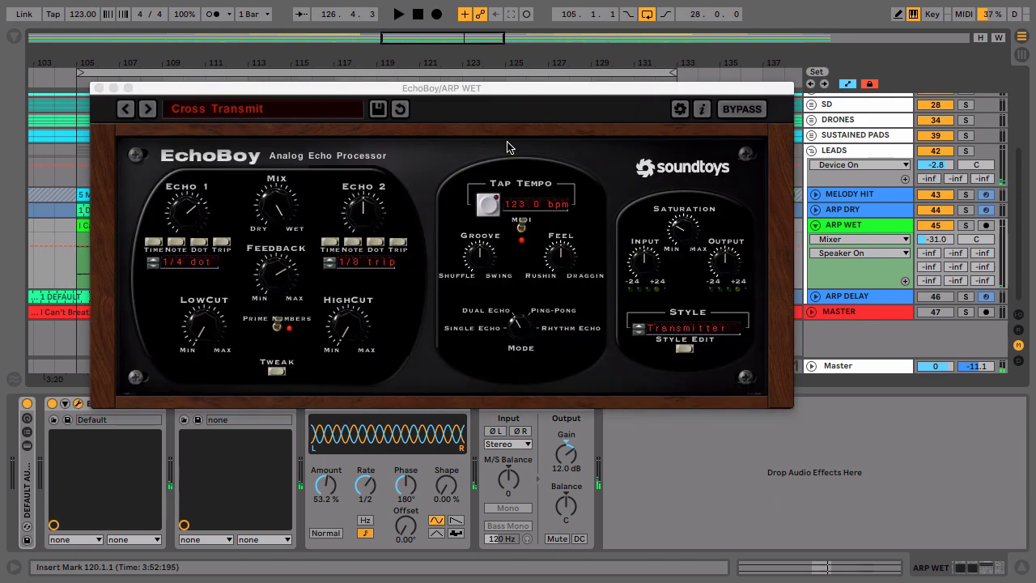
drag(427, 92, 442, 65)
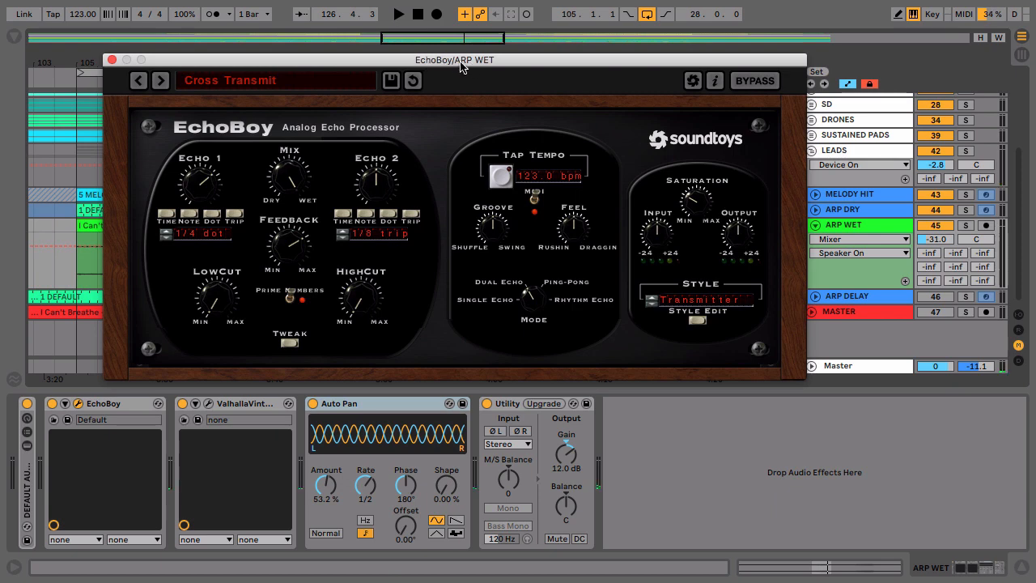
click(111, 60)
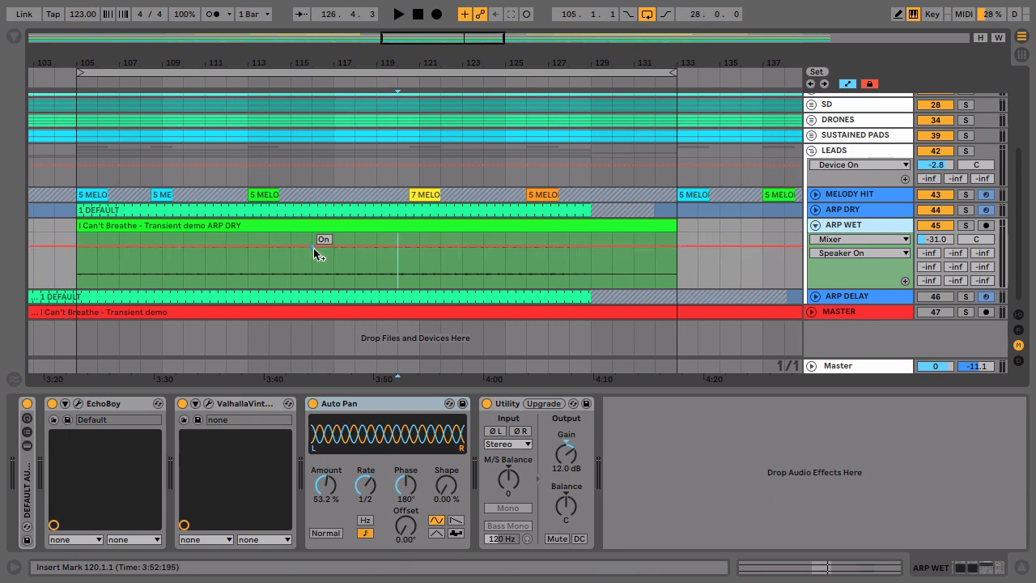
- Turn off EchoBoy, duplicate ValhallaVintageVerb on ARP WET, and deactivate the original reverb
click(231, 407)
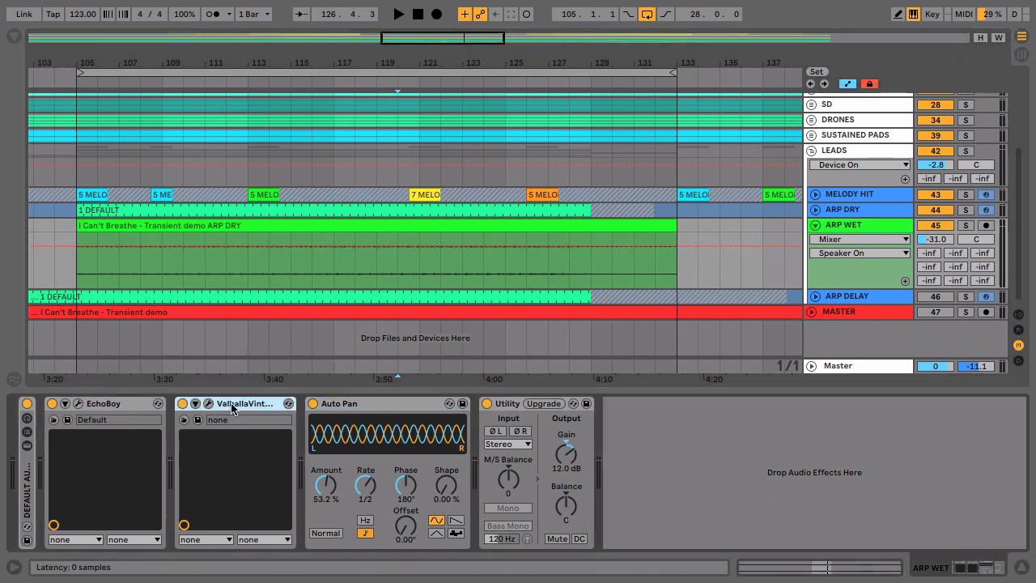
click(53, 404)
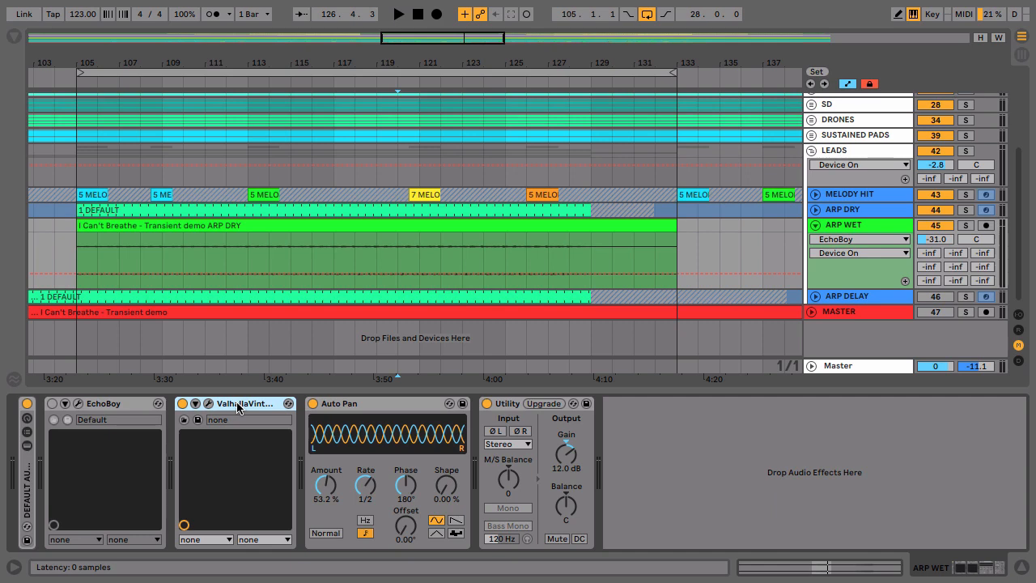
key(ctrl+d)
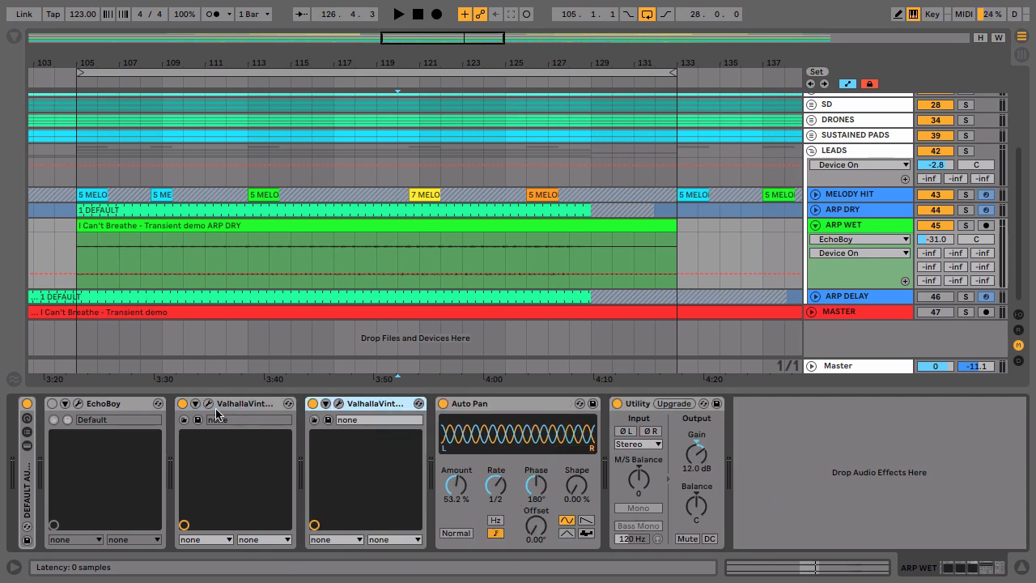
click(183, 404)
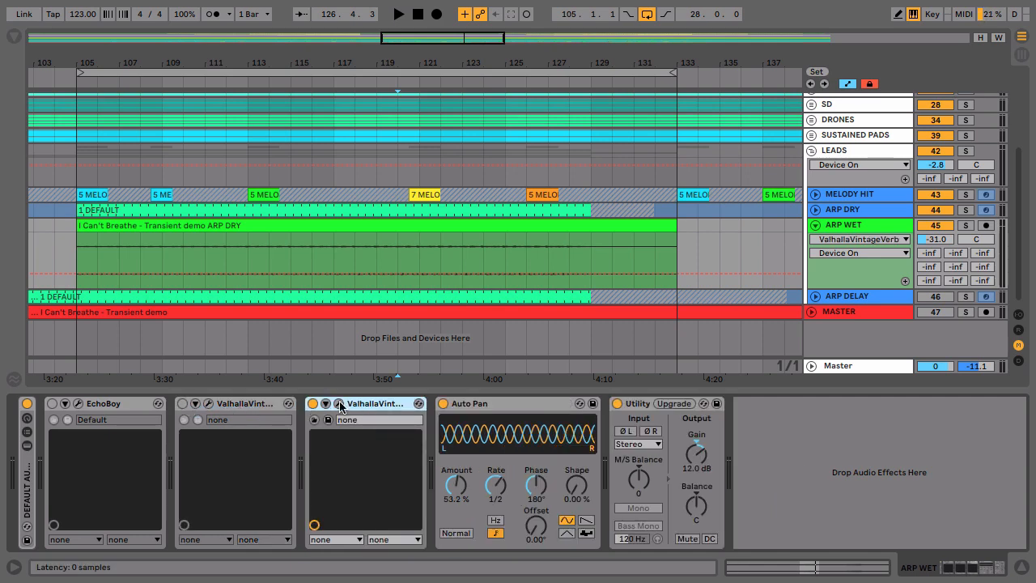
- Set the duplicated ValhallaVintageVerb to 100% mix and 18.93 s decay, and close its window
click(339, 404)
drag(496, 215, 356, 55)
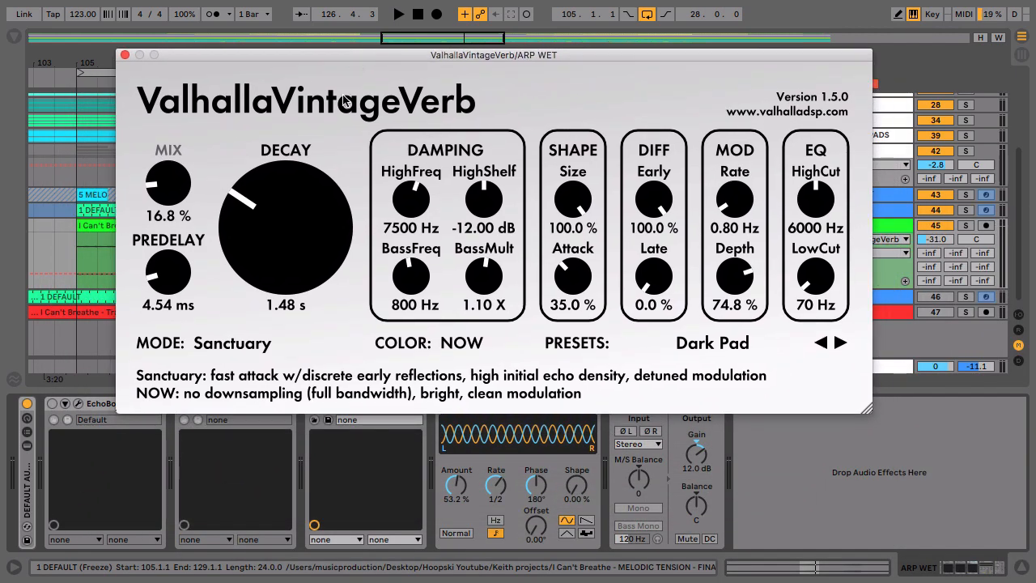
drag(176, 185, 174, 2)
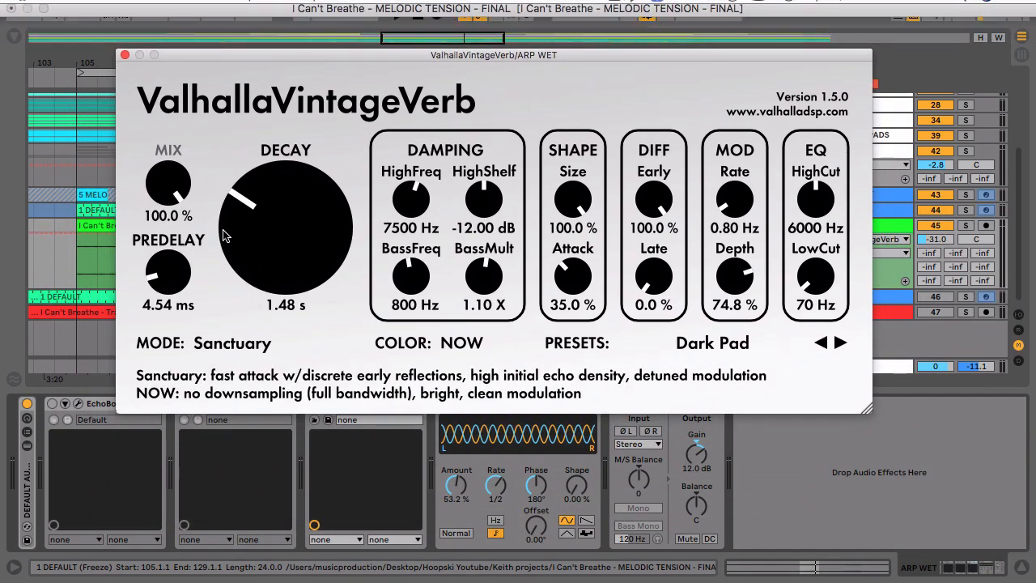
drag(259, 248, 253, 171)
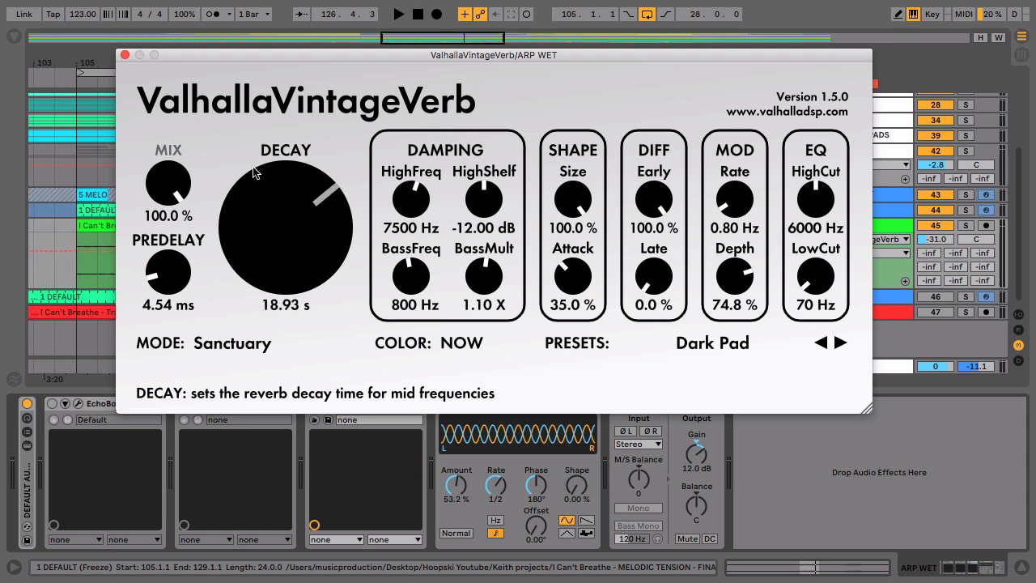
click(124, 55)
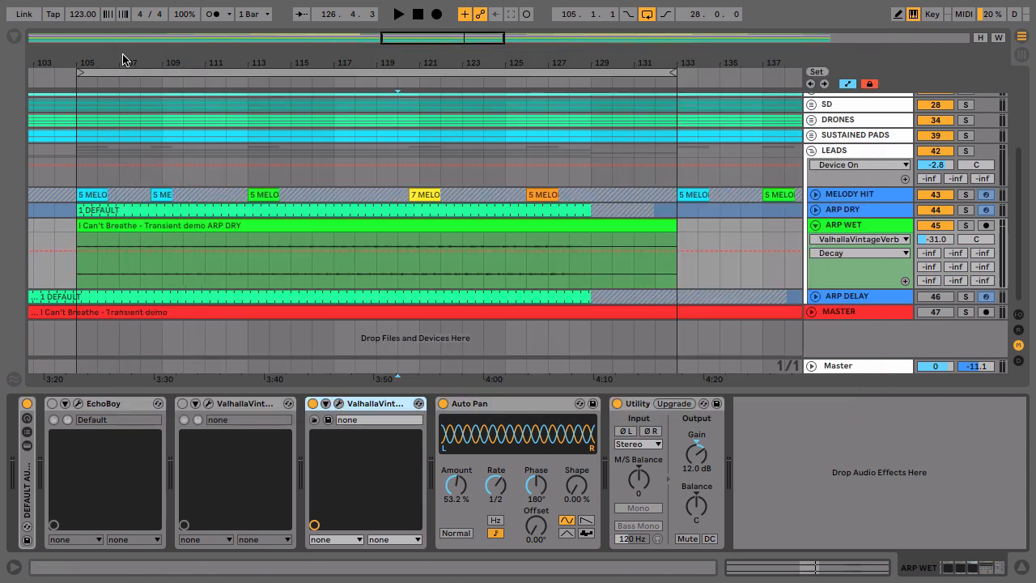
- Raise the ARP WET track volume to -19.6 dB and audition the track soloed from bar 118
click(361, 283)
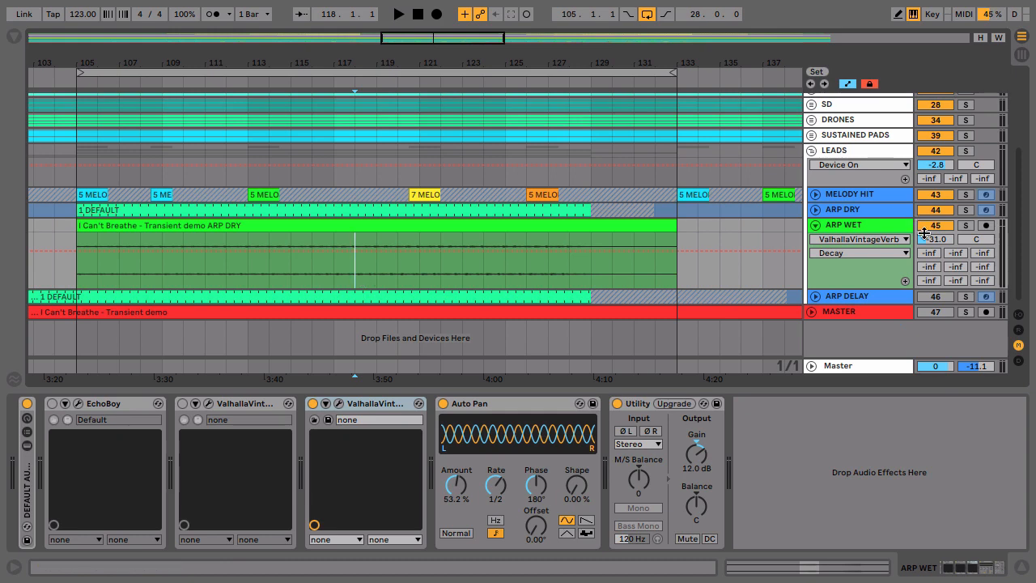
drag(923, 233, 923, 219)
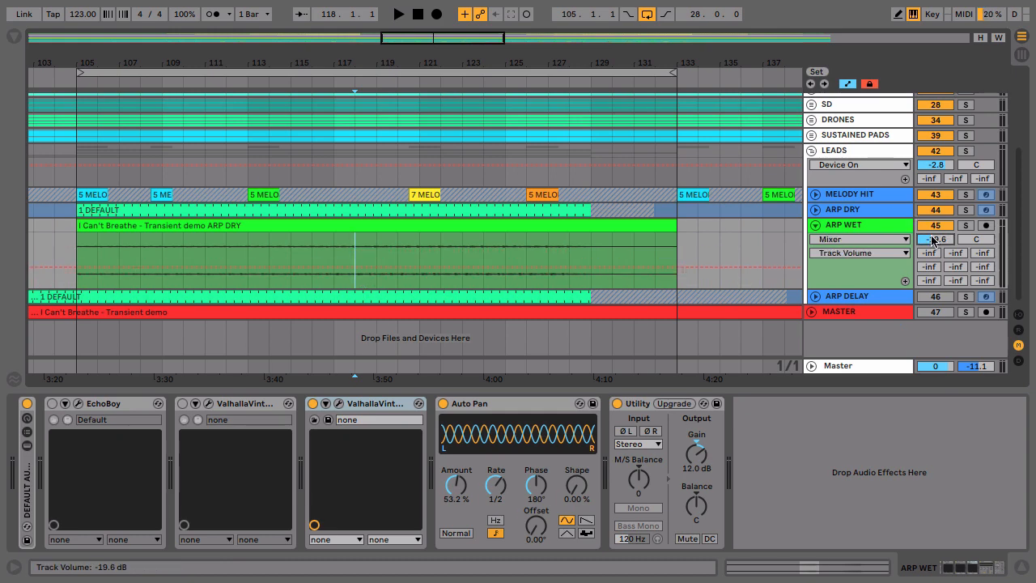
click(966, 225)
key(space)
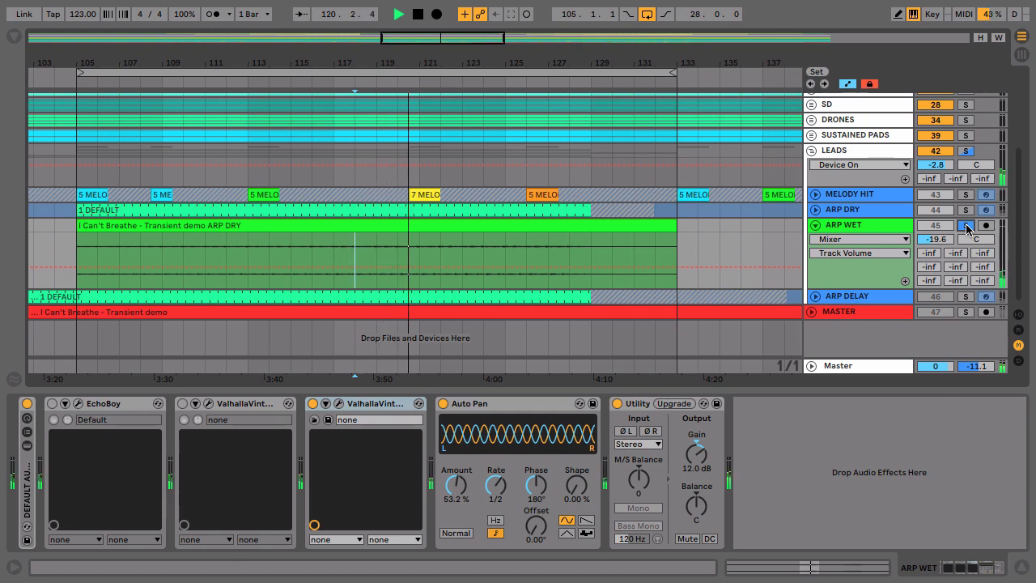
key(space)
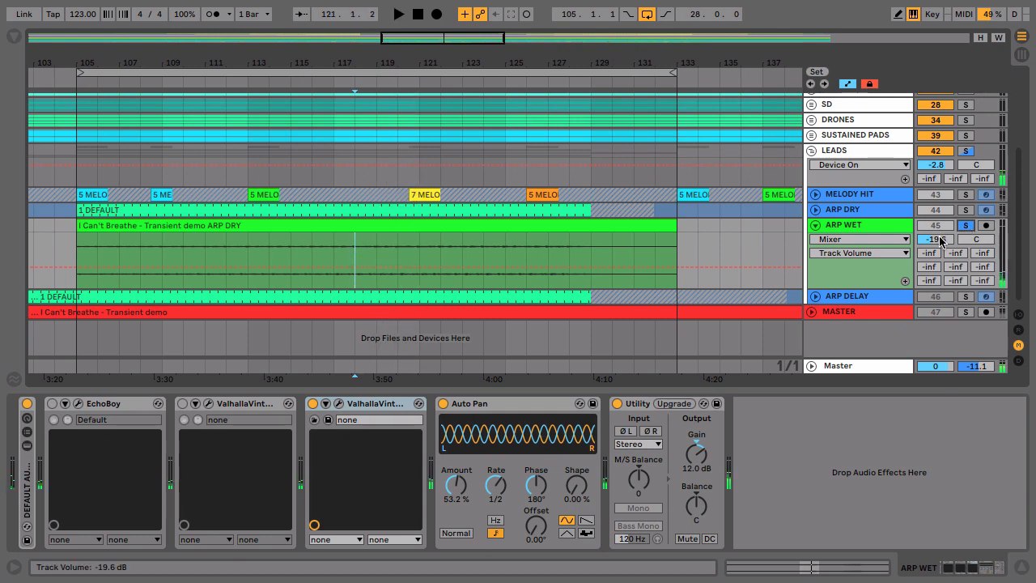
- Lower the ARP WET track volume to -25.6 dB and unsolo the track
scroll(939, 239, down, 4)
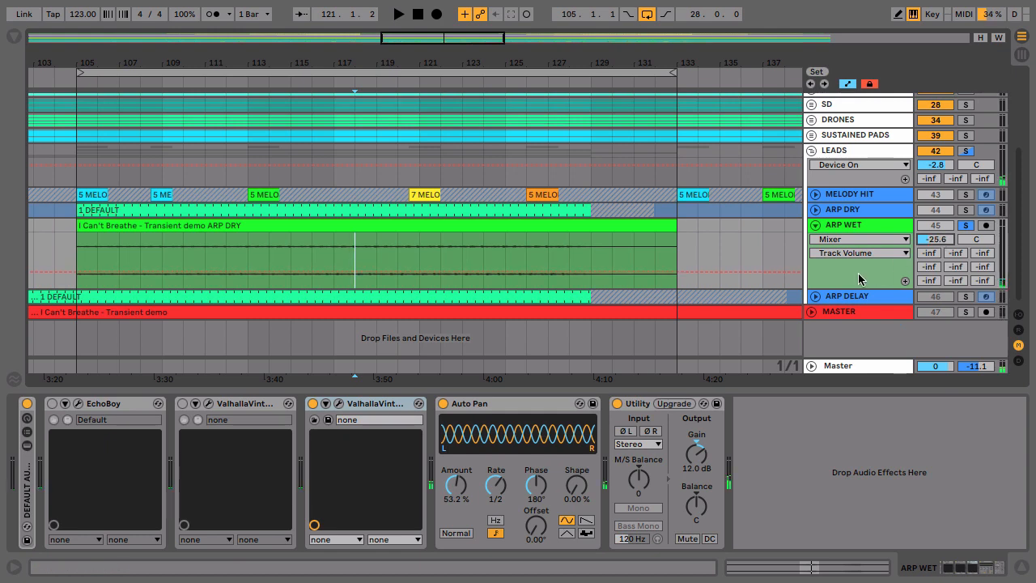
click(966, 226)
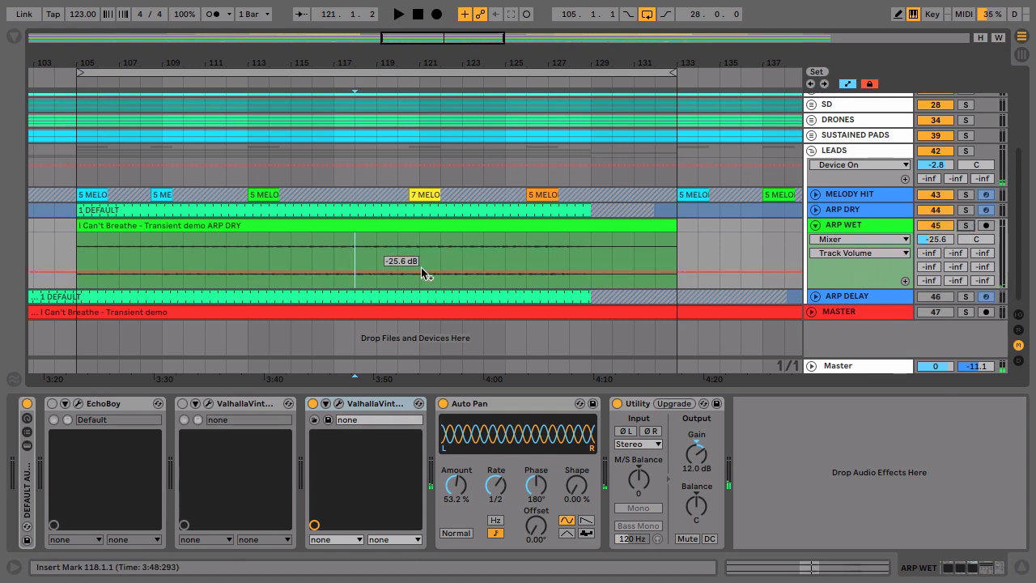
- Play the mix from bar 120 and mute ARP WET partway to compare with and without the reverb layer
click(398, 251)
key(space)
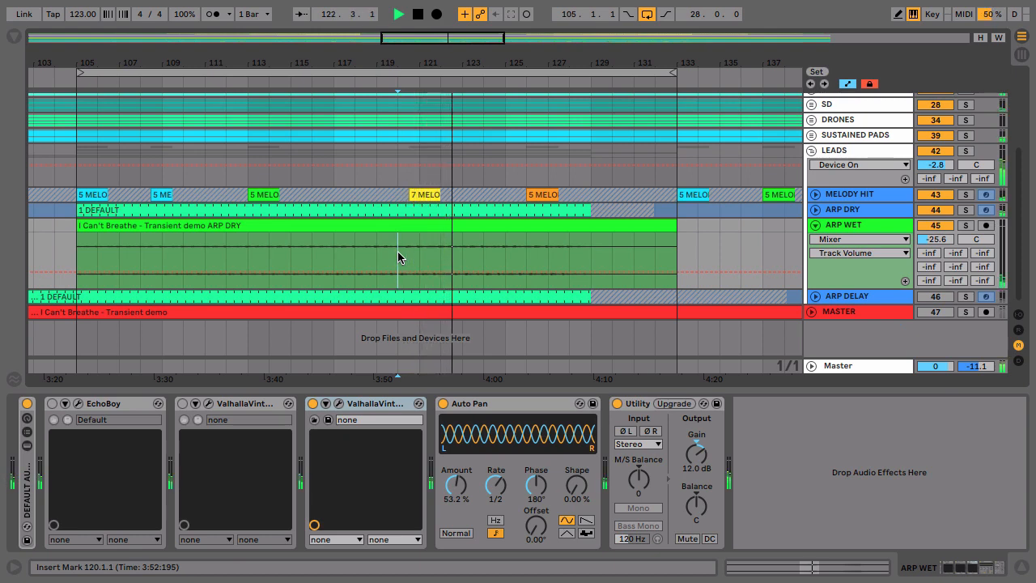
click(941, 230)
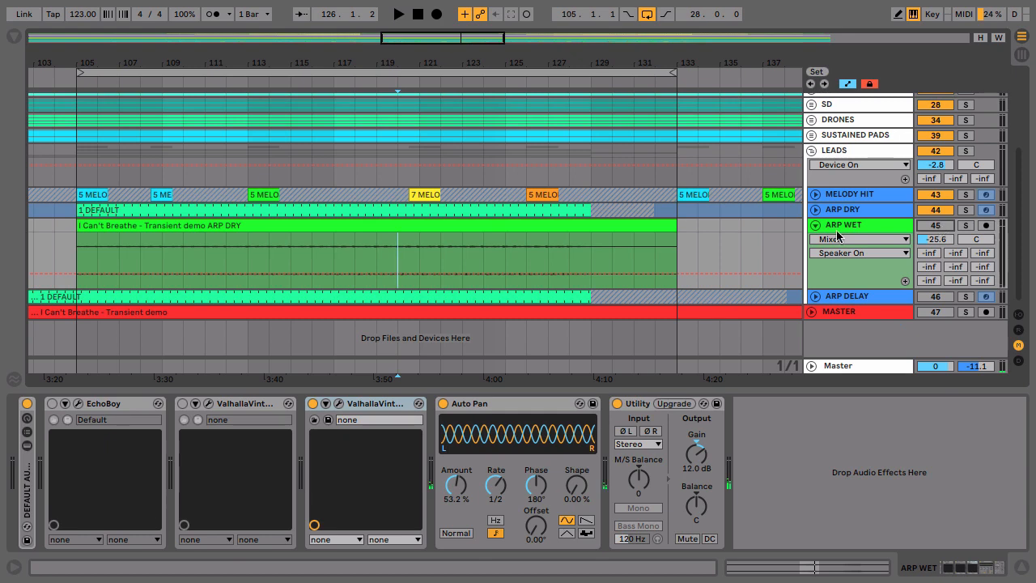
- Review the active ValhallaVintageVerb settings, close its window, and select the ARP WET clip
click(338, 403)
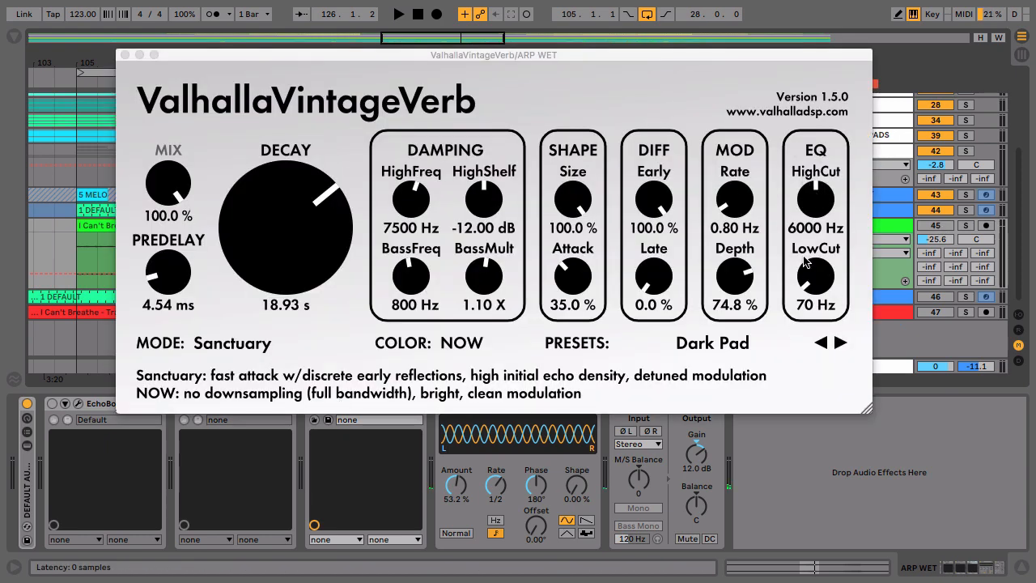
click(124, 55)
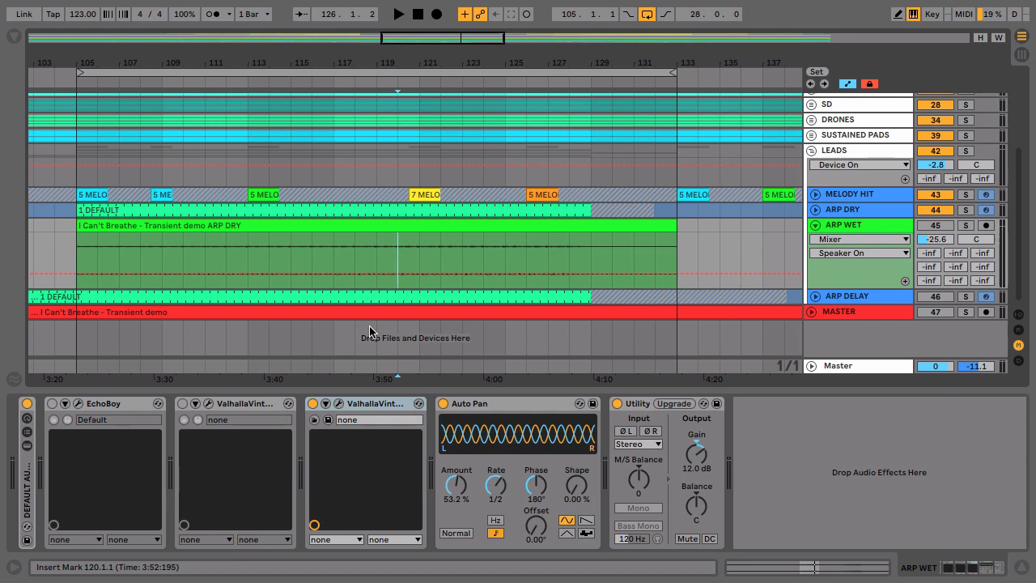
click(89, 409)
click(247, 408)
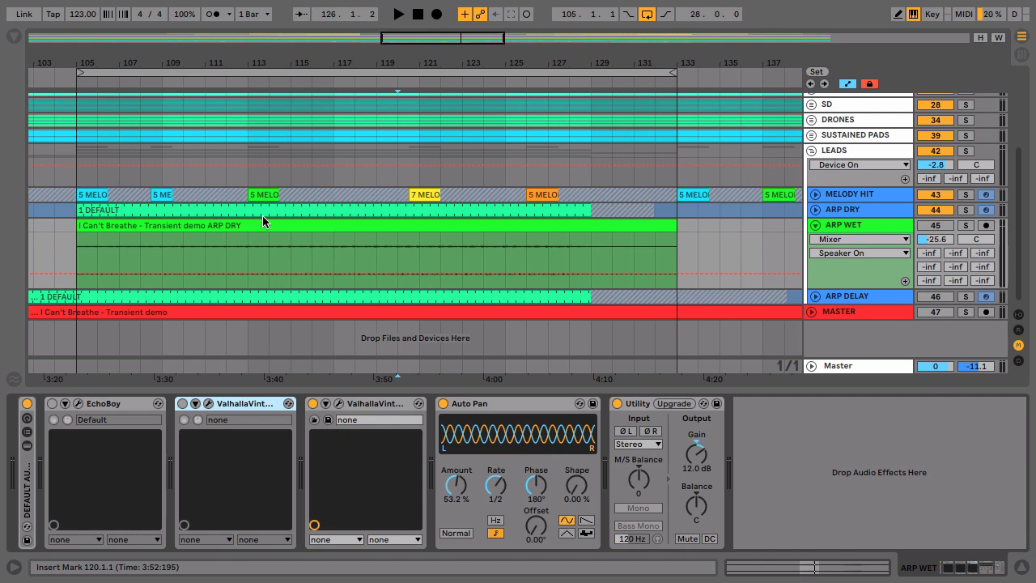
click(312, 219)
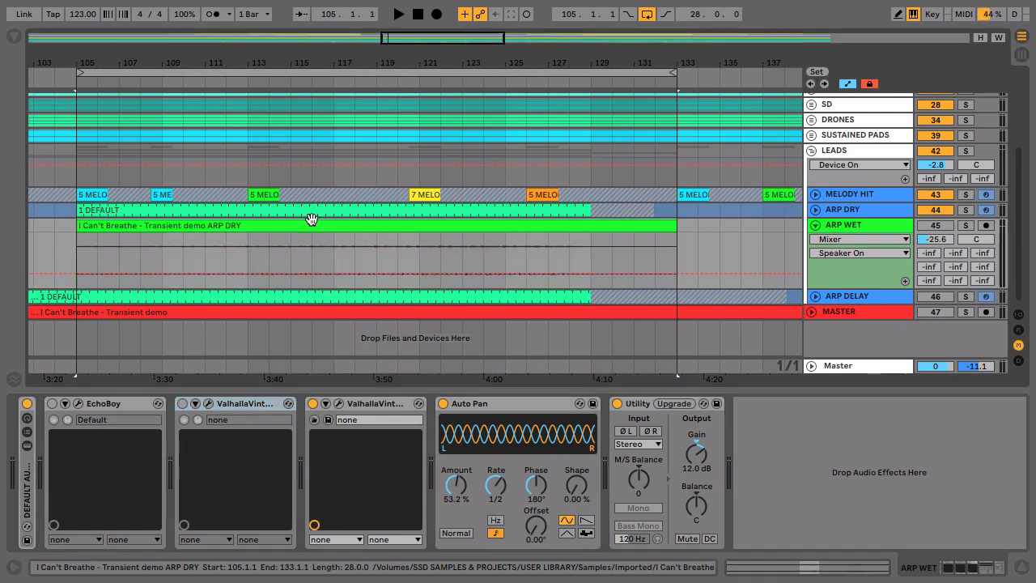